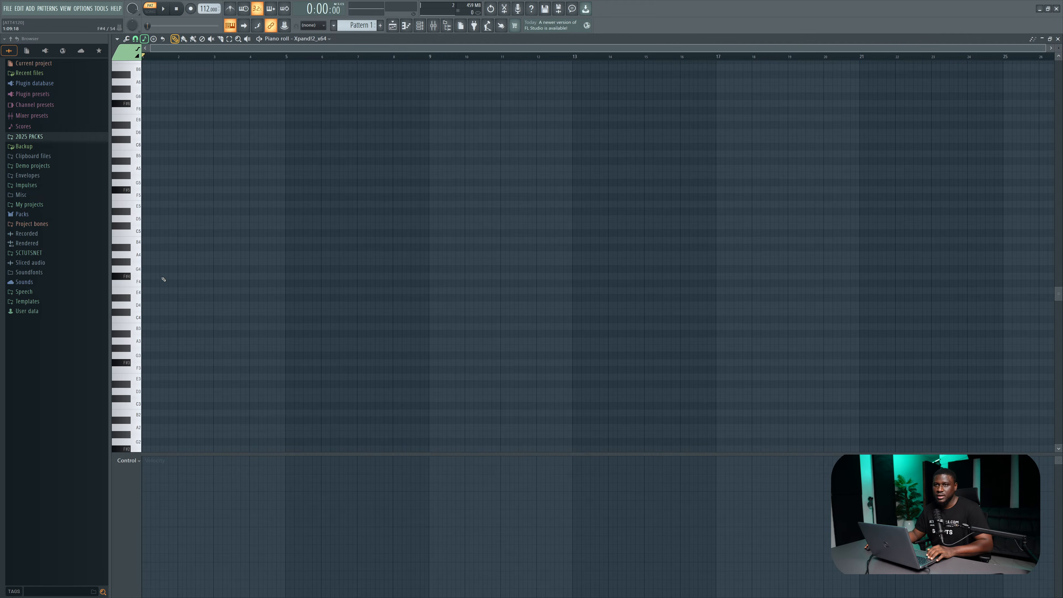
Draw a one-bar D4 note at the start of bar 1 and play it back
mouse_move(161, 300)
left_mouse_down()
mouse_move(109, 302)
mouse_move(178, 305)
left_mouse_up()
key("space")
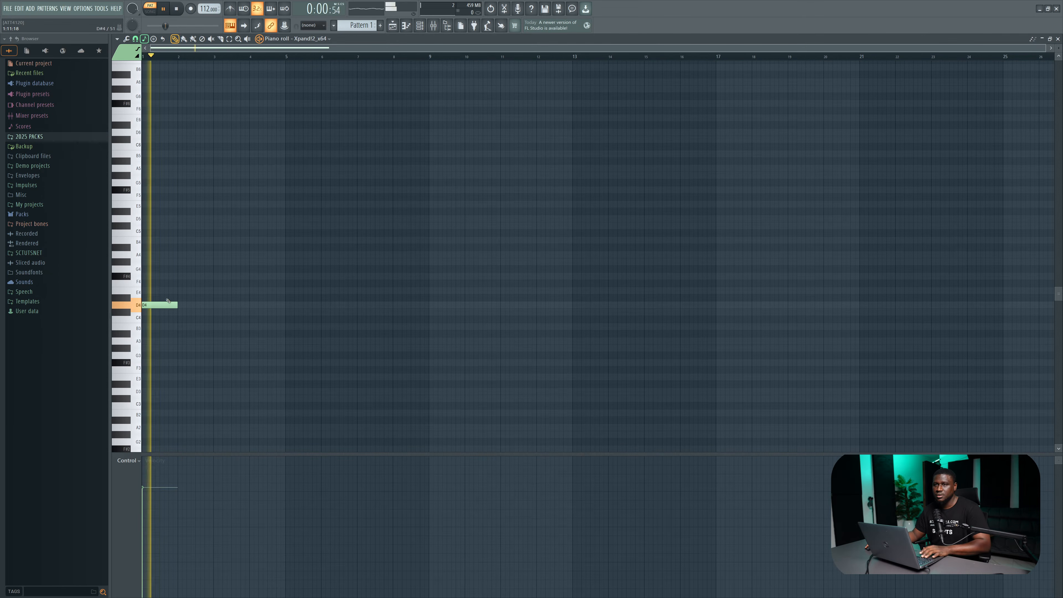
scroll(159, 291, "up", 5)
key("space")
scroll(168, 297, "up", 2)
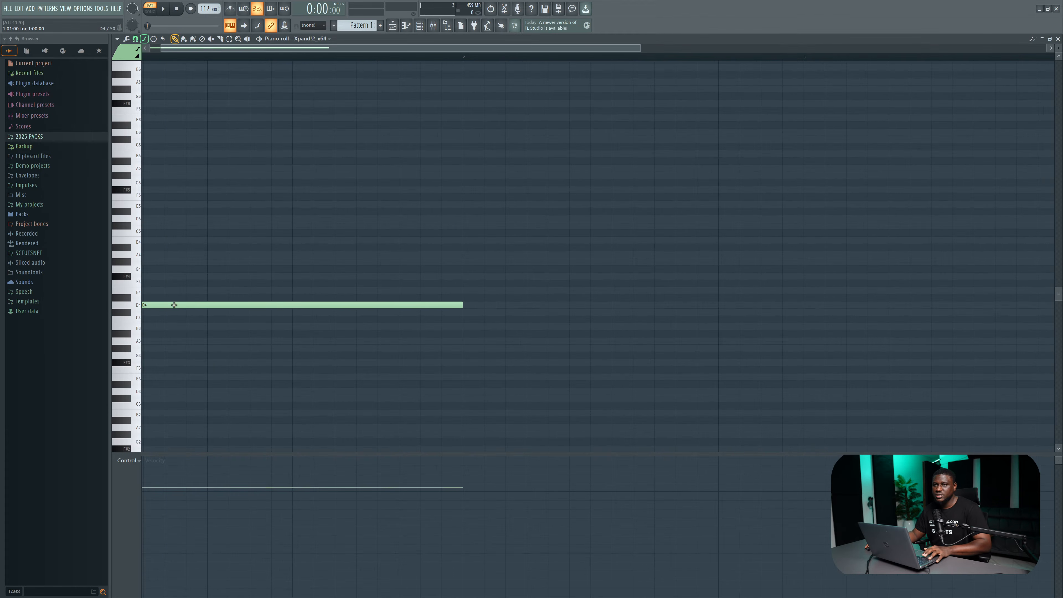
Stack one-bar F#4 and A4 notes above the D4 note in bar 1 and play back the chord
left_click(152, 276)
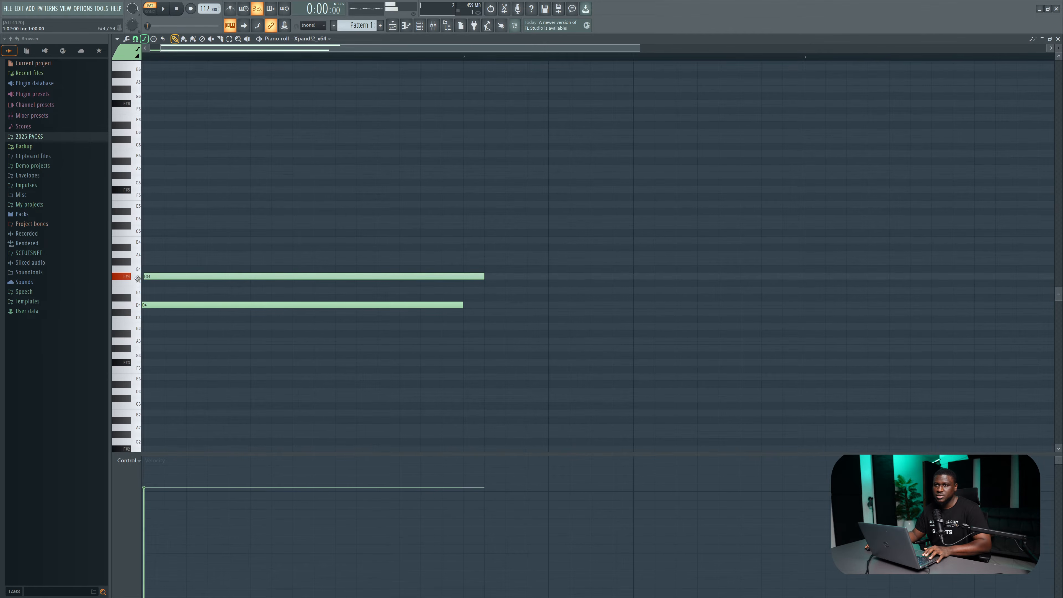
left_click(168, 255)
key("space")
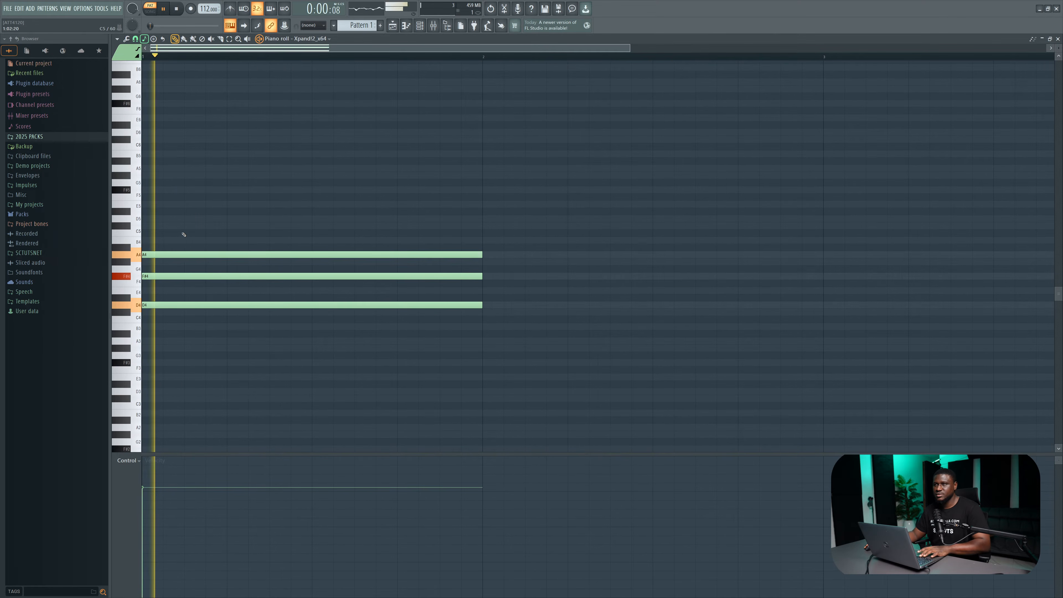
scroll(183, 235, "down", 4)
key("space")
Duplicate the bar 1 chord into bar 2, lower the copy to C#4, E4 and G#4, and play back both chords
left_click_drag(209, 210, 216, 327)
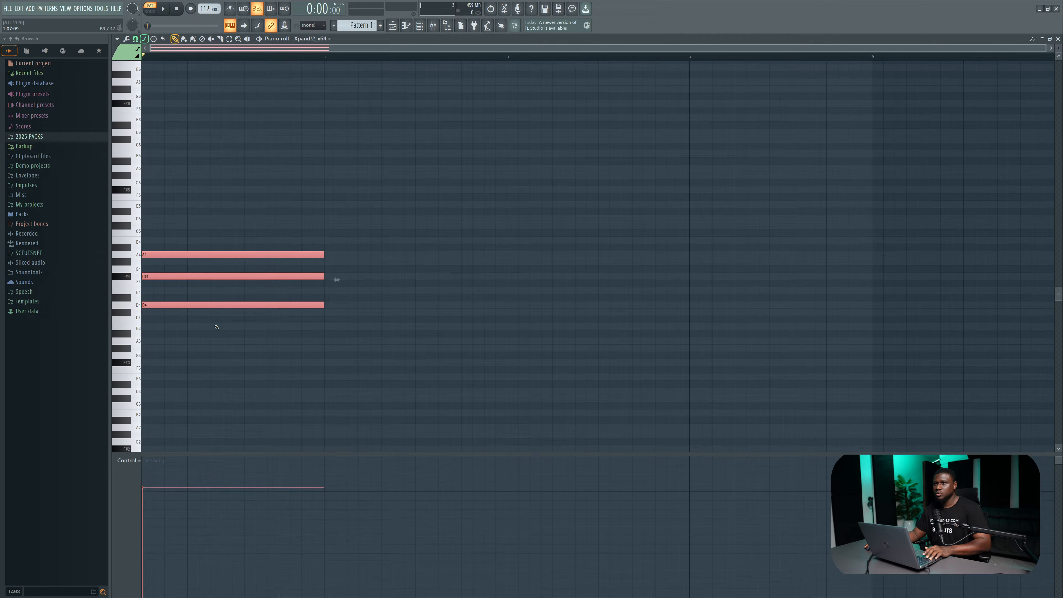
key("ctrl+b")
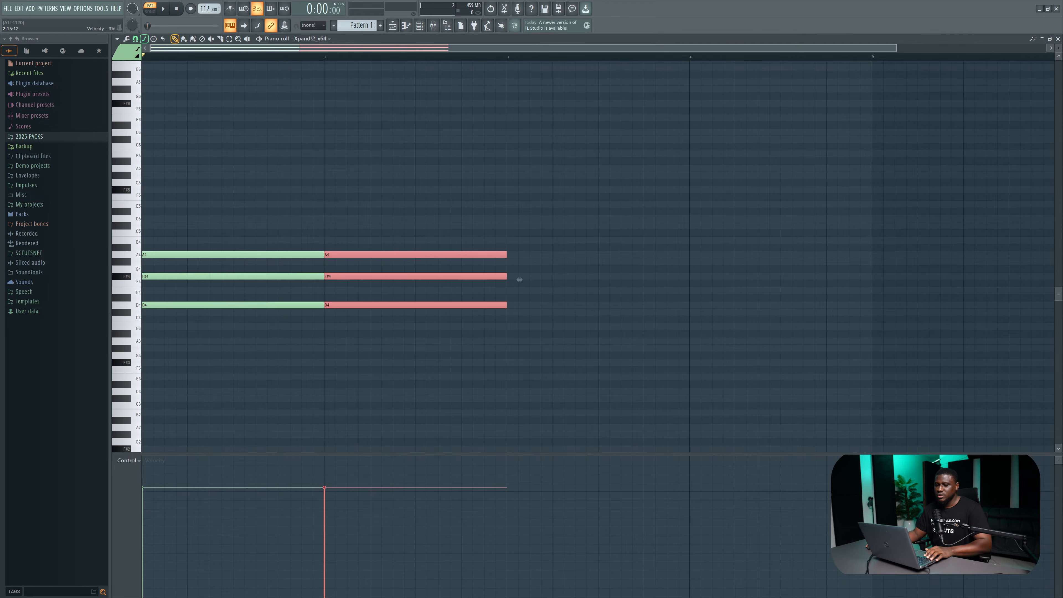
left_click_drag(379, 196, 399, 358)
key("Down")
key("space")
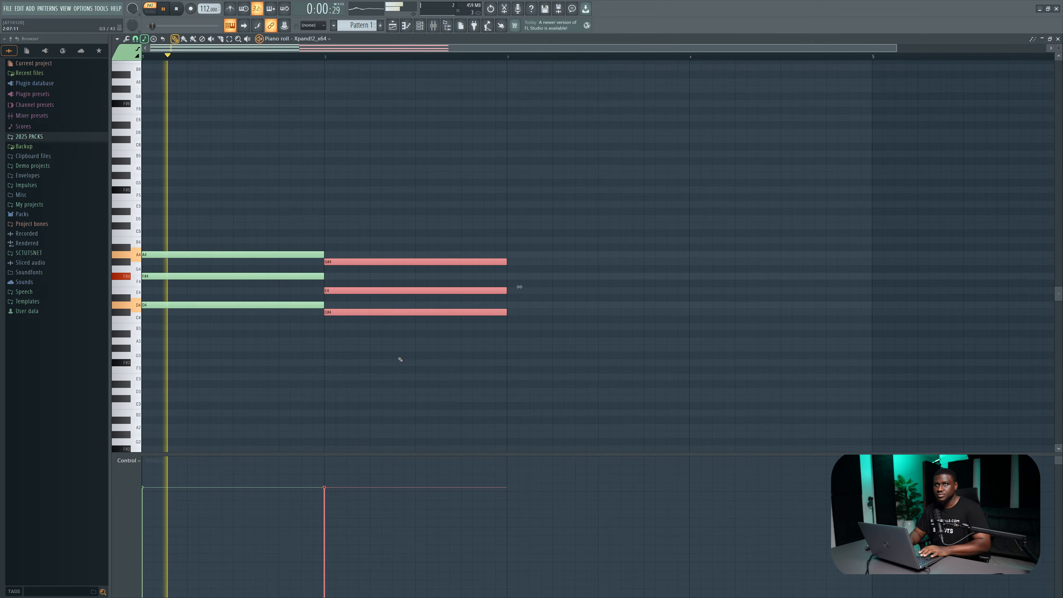
scroll(563, 302, "down", 1)
scroll(563, 302, "down", 1)
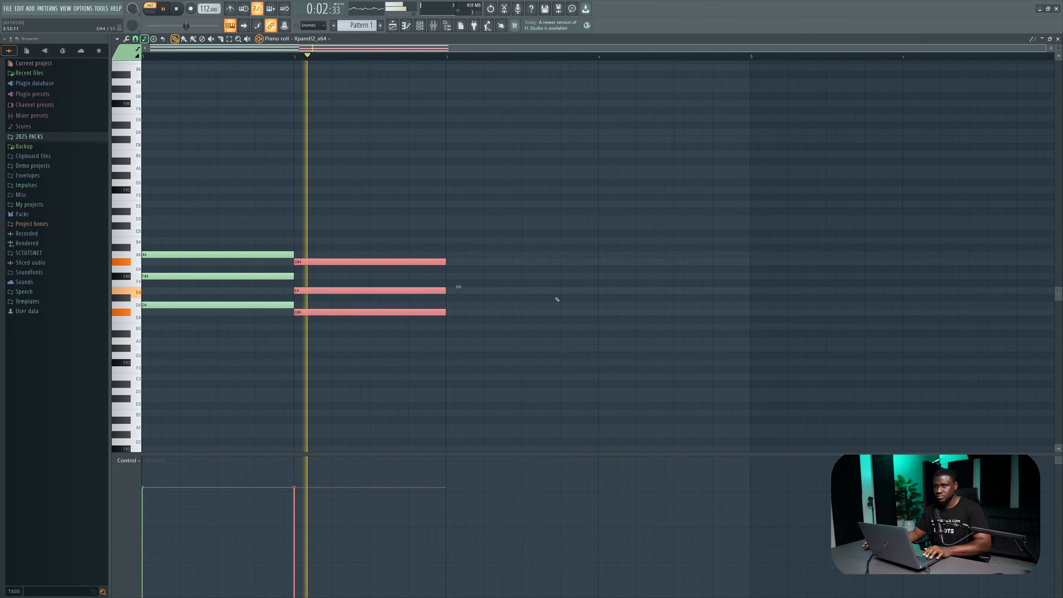
key("space")
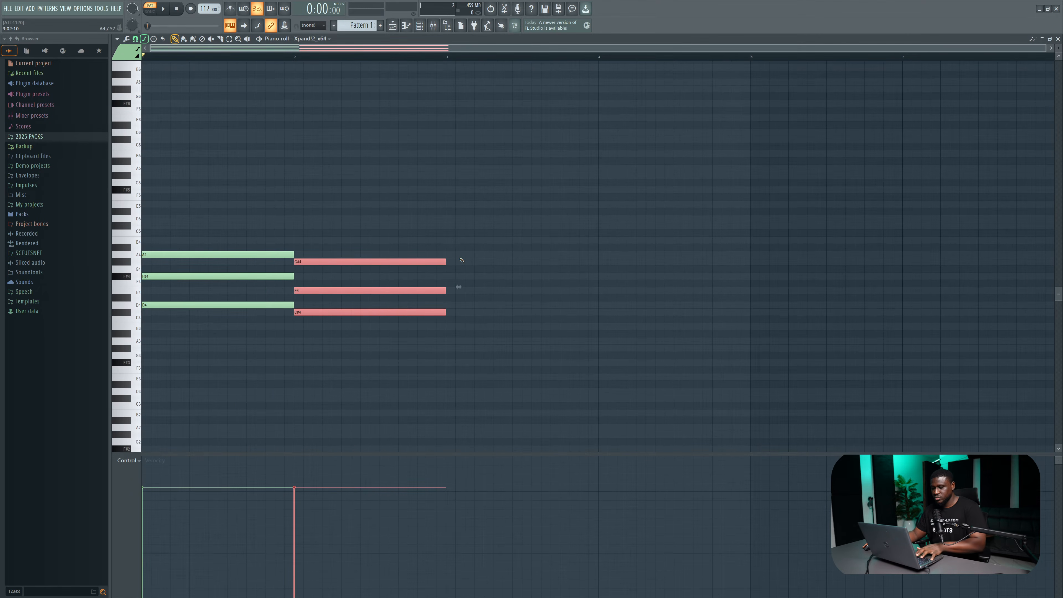
Duplicate the bar 2 chord into bar 3, raise the copy to F#4, A4 and C#5, and play back the progression
key("ctrl+b")
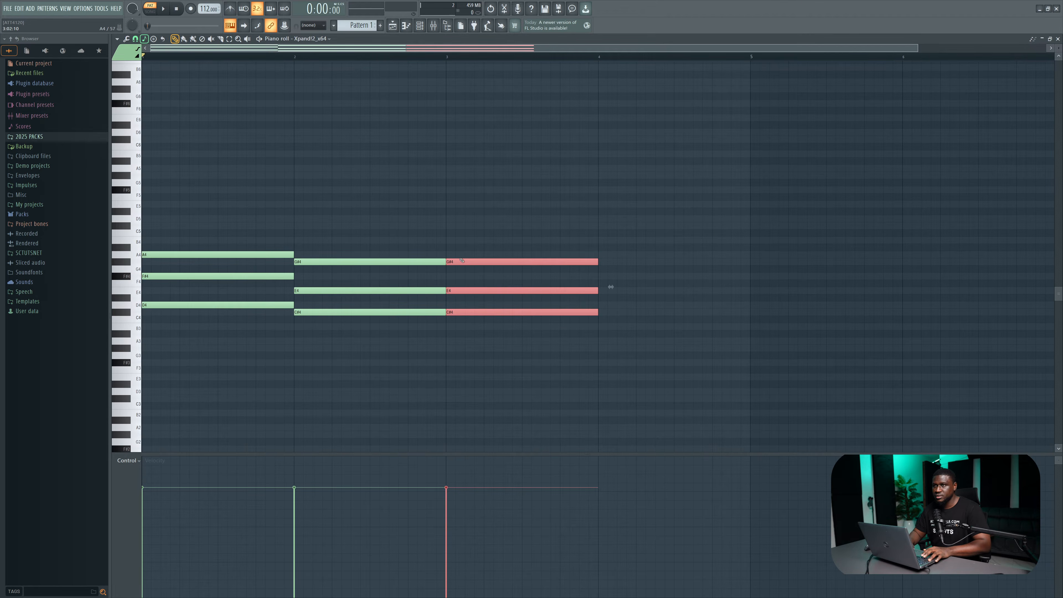
key("alt+Up")
key("alt+Up")
key("alt+Up")
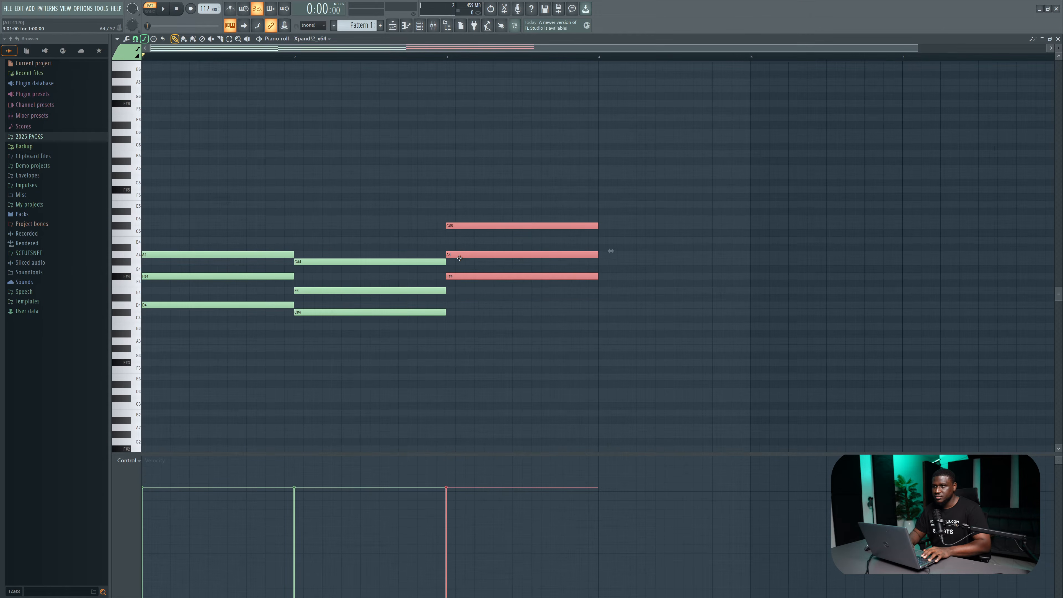
key("space")
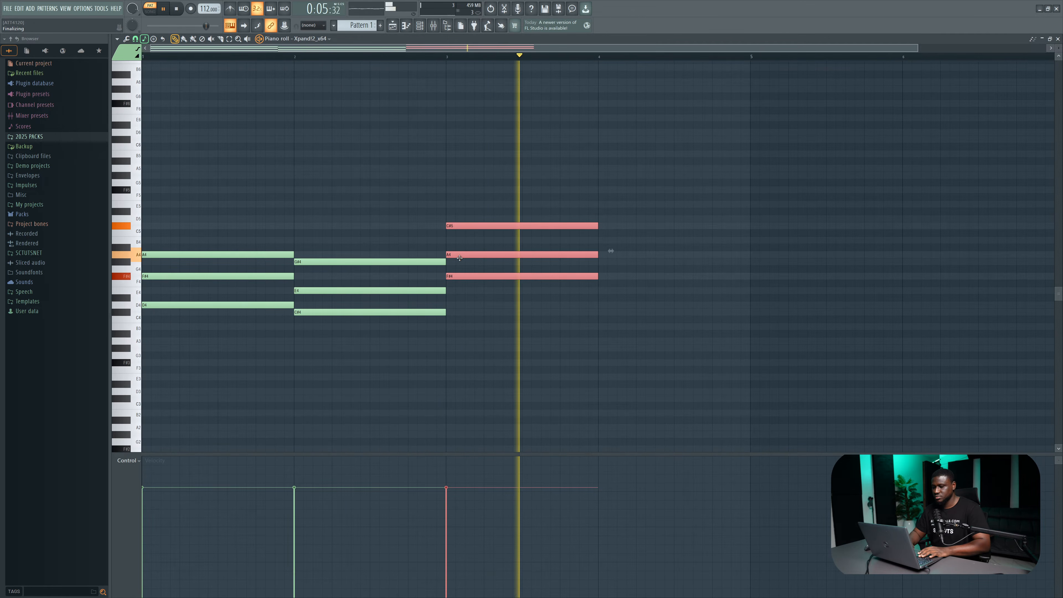
key("space")
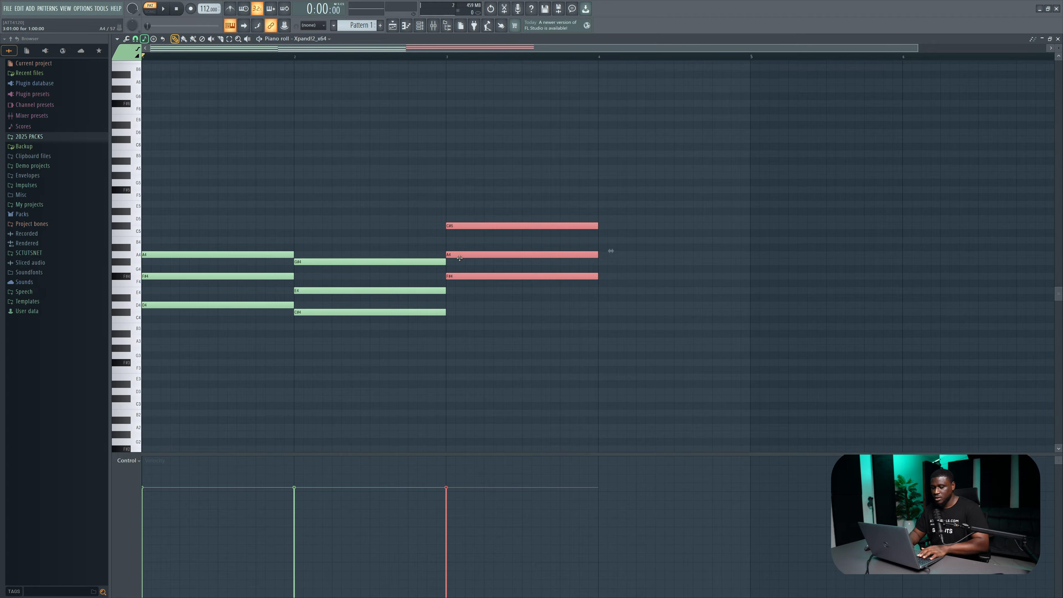
Duplicate the bar 3 chord into bar 4, play back the progression, and clear the note selection
key("ctrl+b")
key("space")
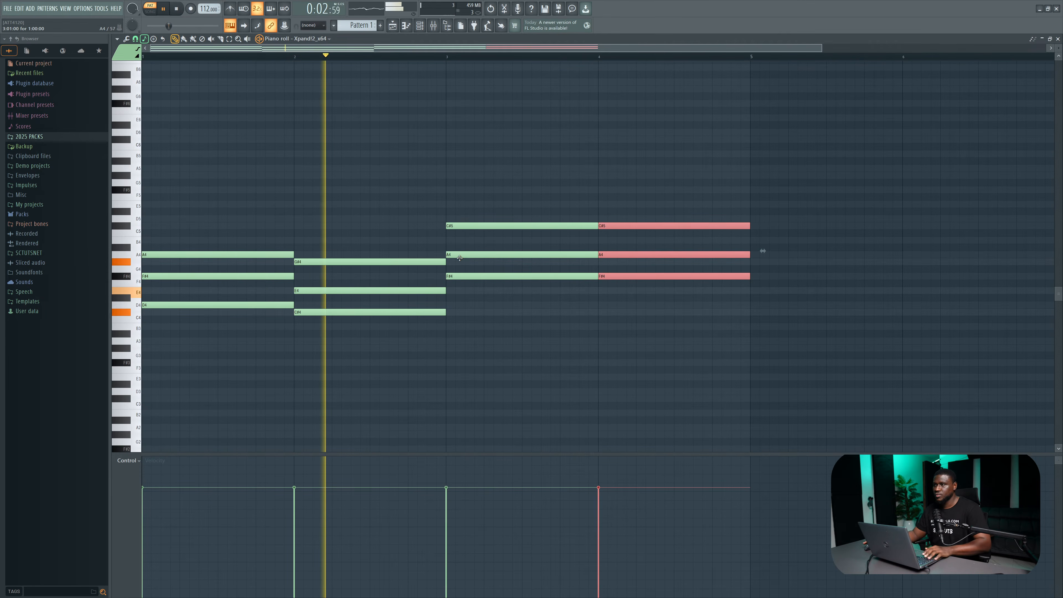
scroll(762, 251, "down", 1)
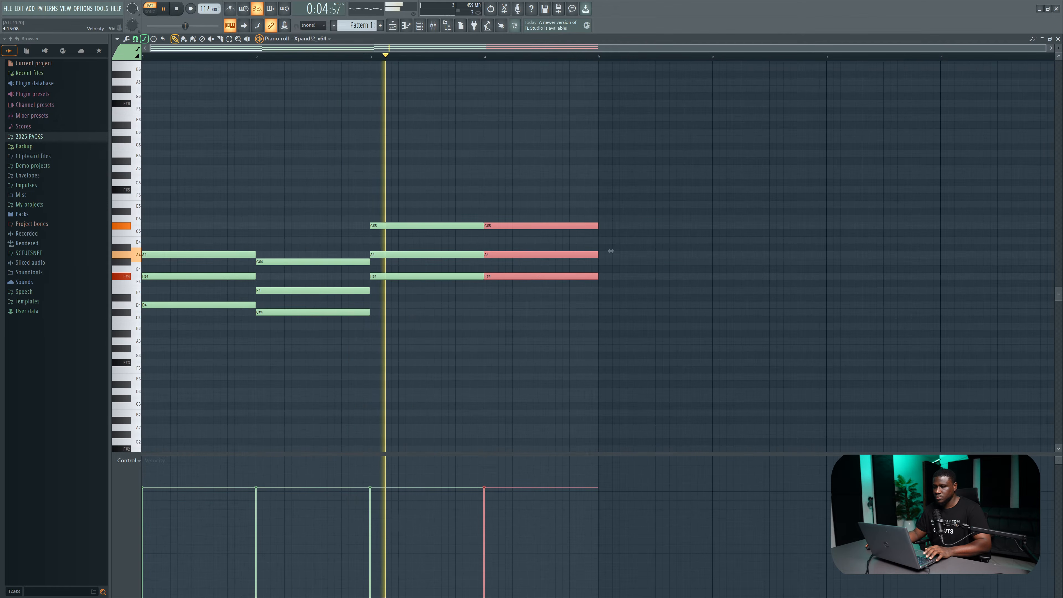
key("ctrl+d")
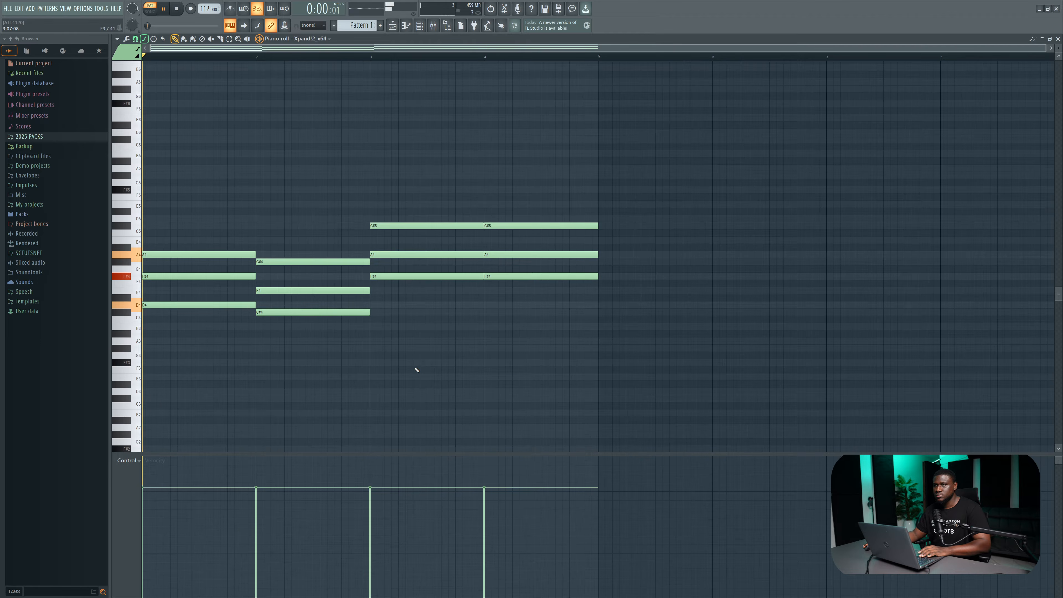
key("space")
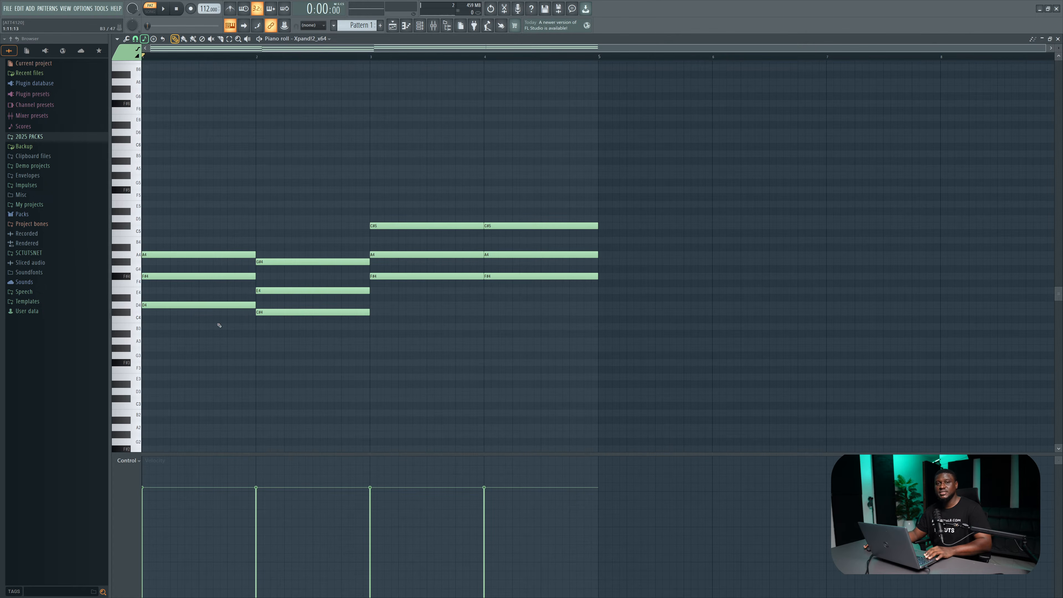
Point out the bar 1 chord tones, add a one-bar C#5 note above them, and play back the chord
left_click(160, 254)
left_click(159, 305)
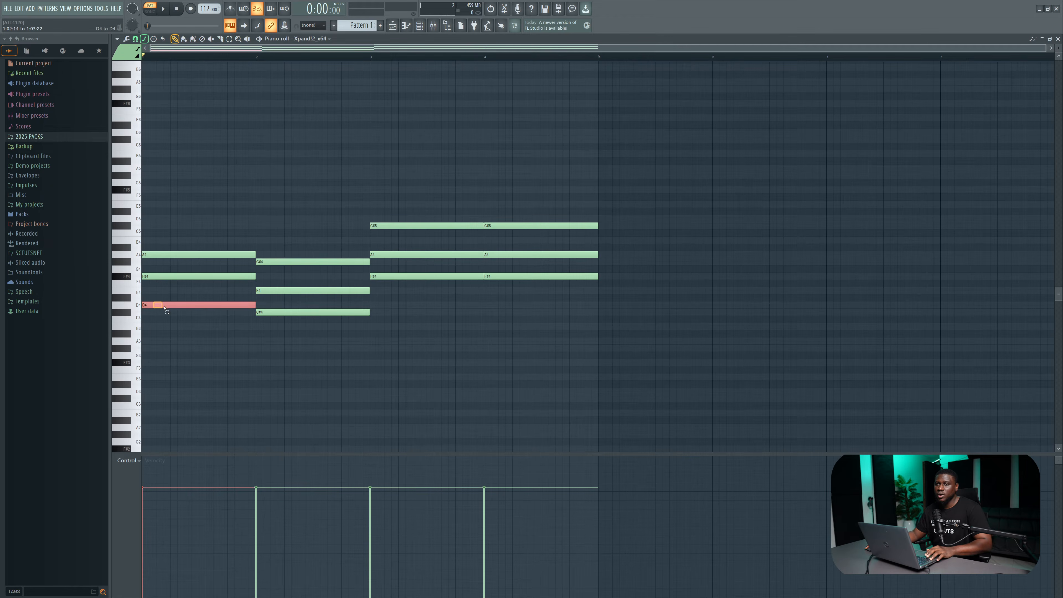
left_click(158, 274)
left_click(171, 254)
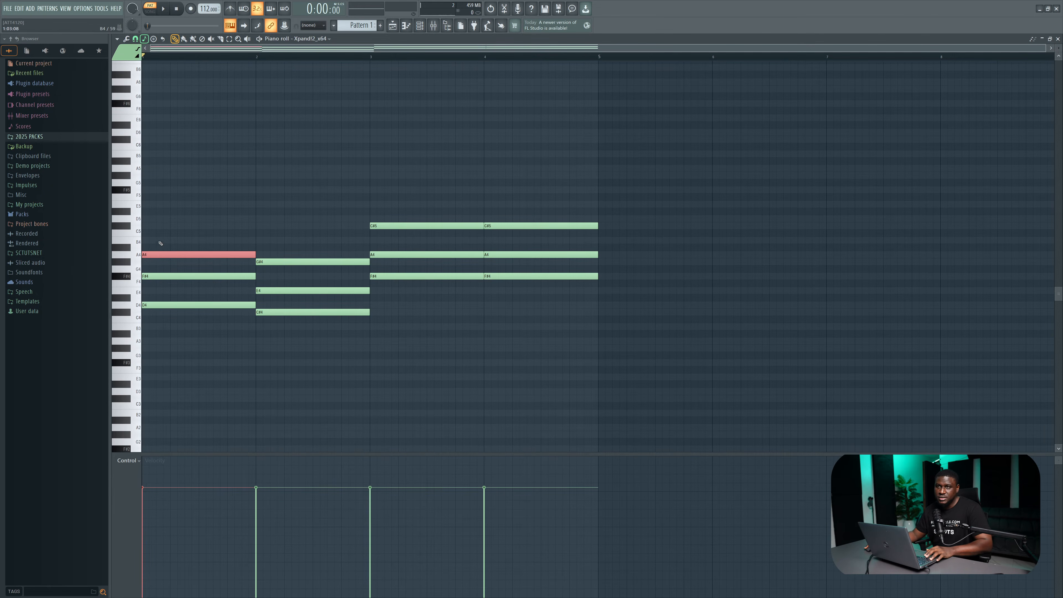
left_click(157, 227)
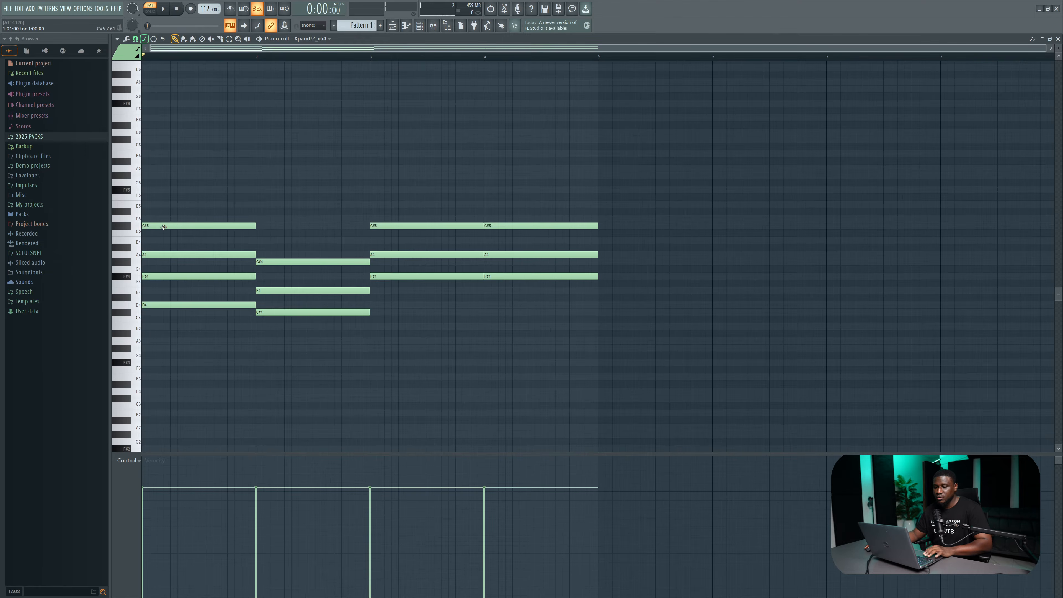
key("space")
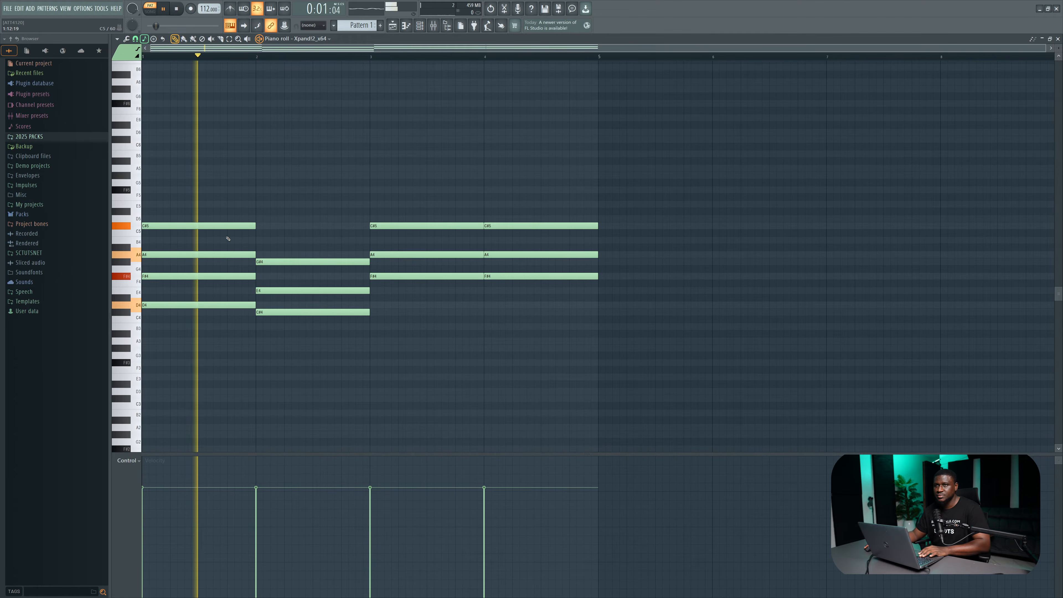
key("space")
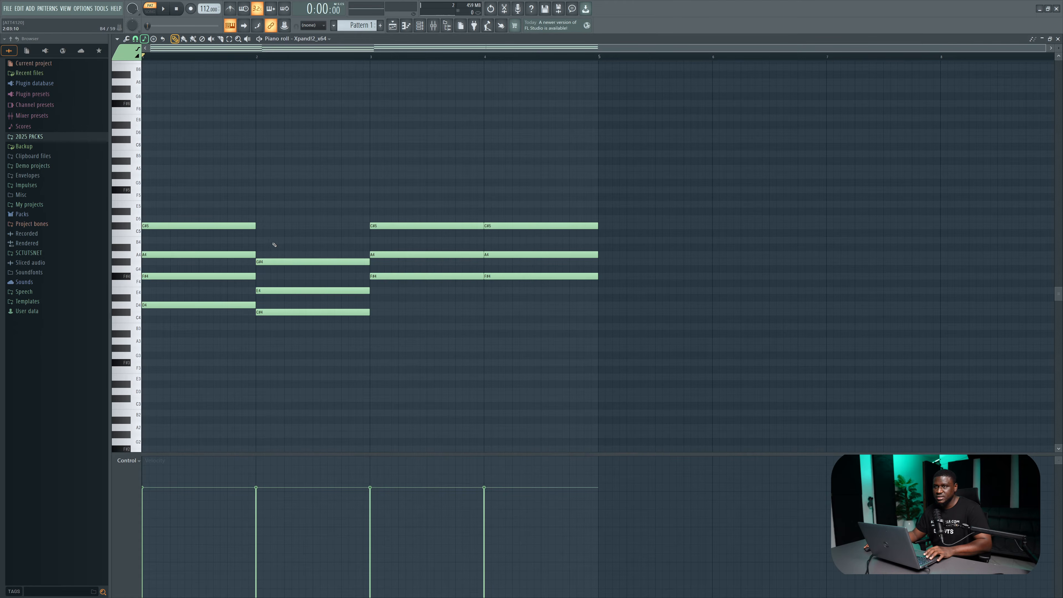
Add a one-bar B4 note to the bar 2 chord and an E5 note to the bar 3 chord, playing back after each
left_click(258, 239)
key("space")
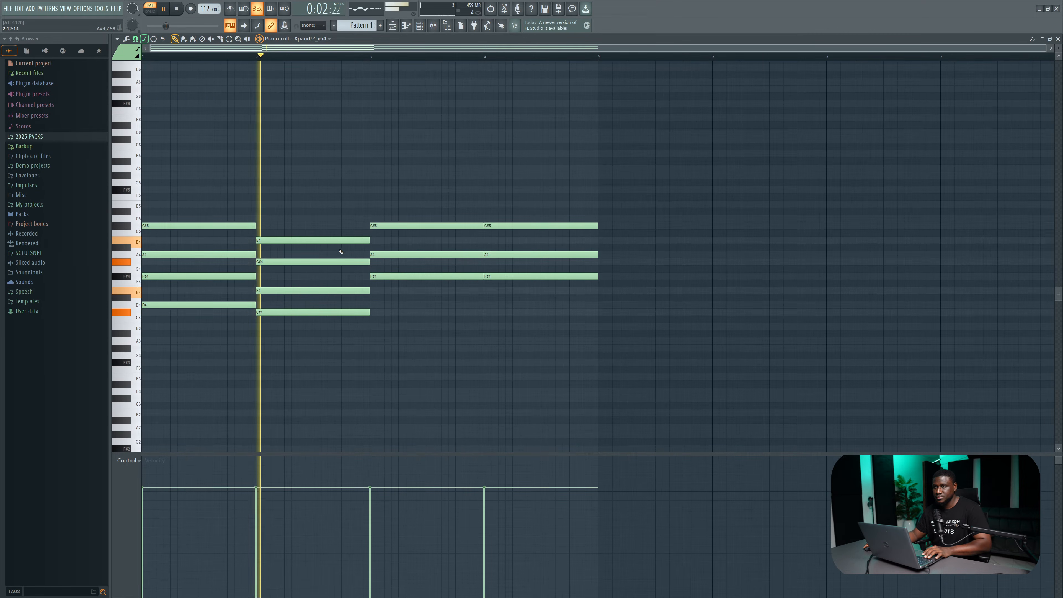
key("space")
left_click(393, 224)
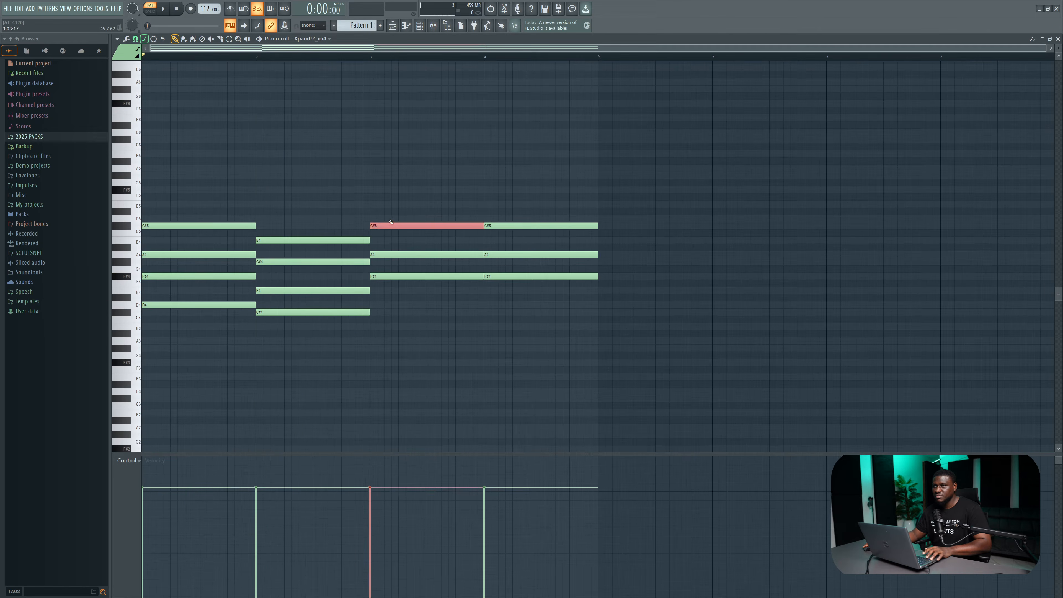
left_click(369, 204)
key("space")
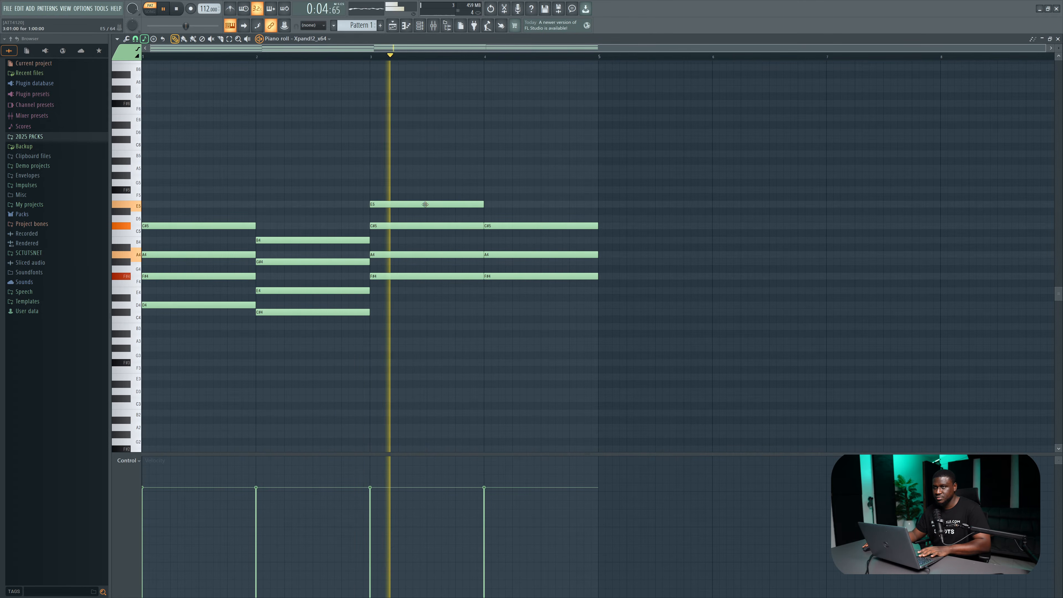
key("space")
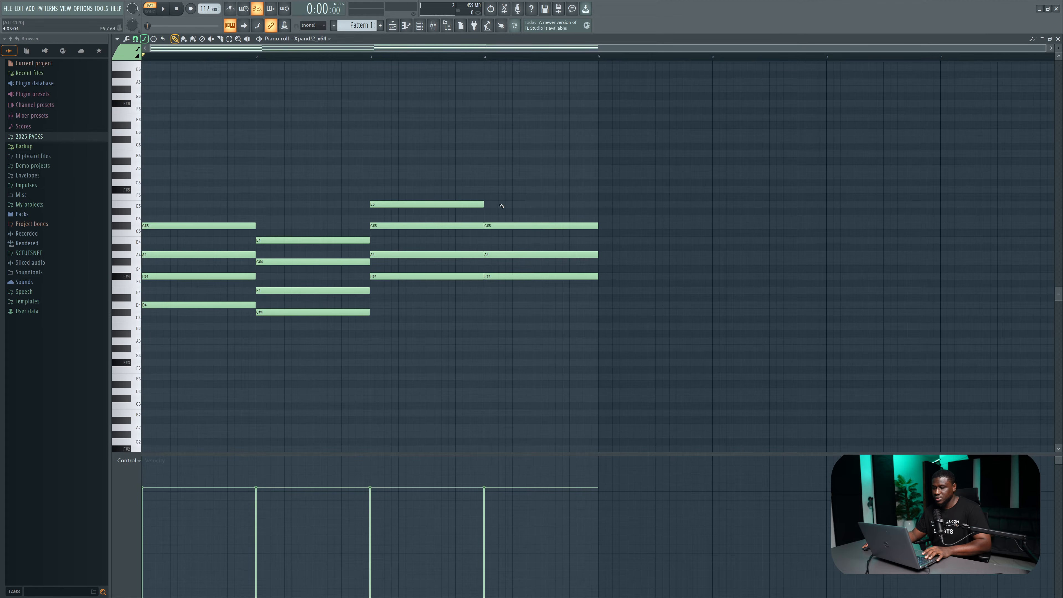
Try a one-bar E5 note on top of the bar 4 chord, play back the progression, and delete that note
left_click_drag(501, 205, 492, 205)
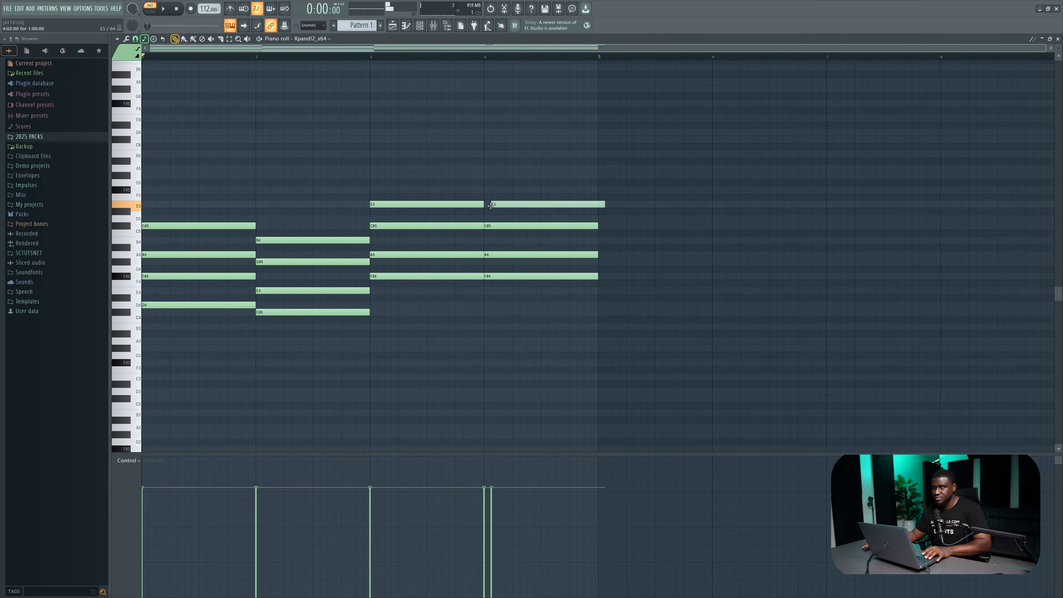
key("space")
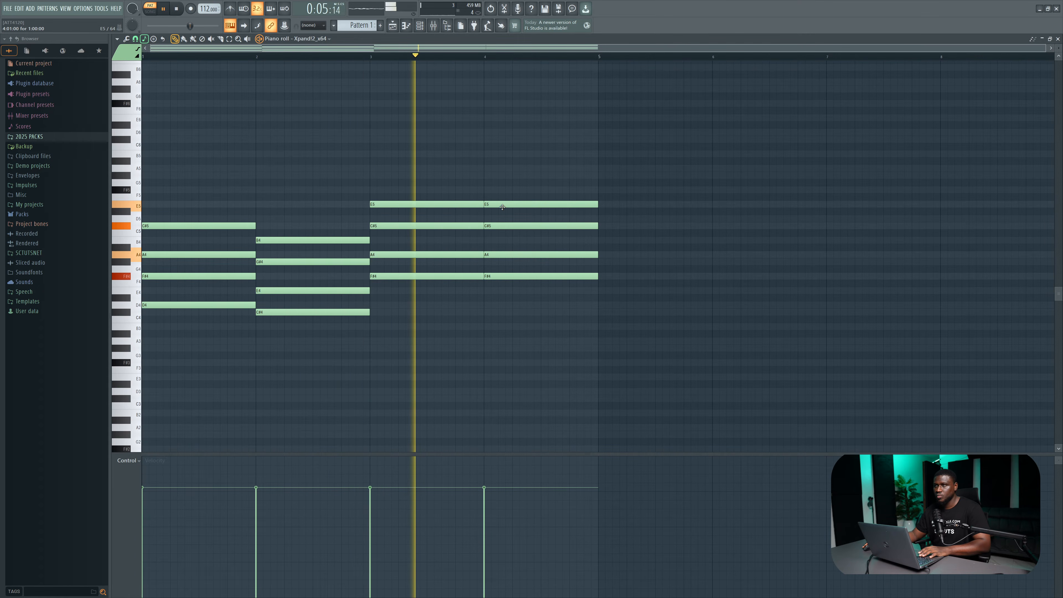
key("space")
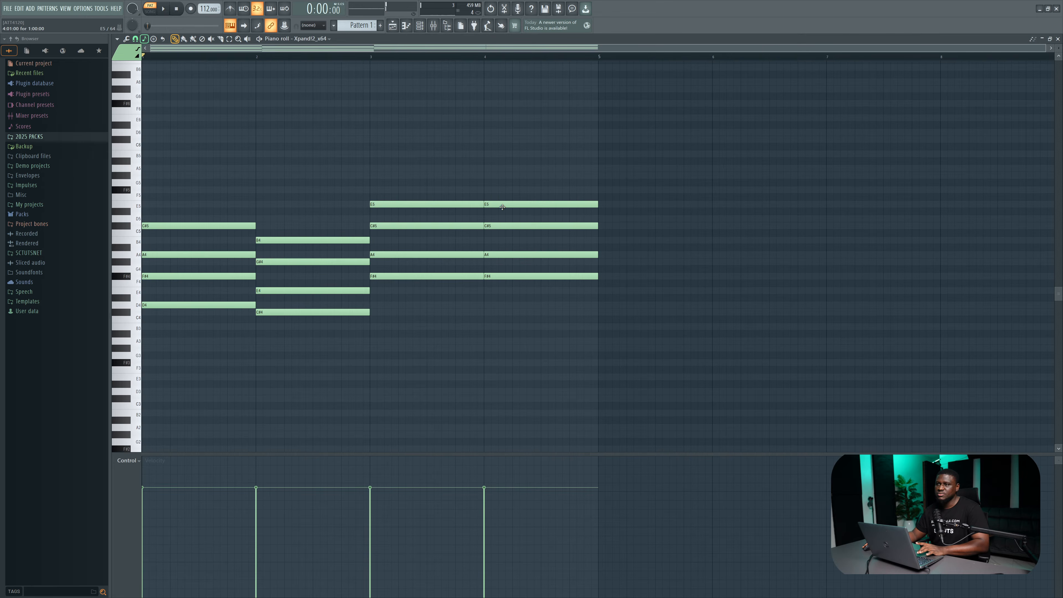
right_click(502, 206)
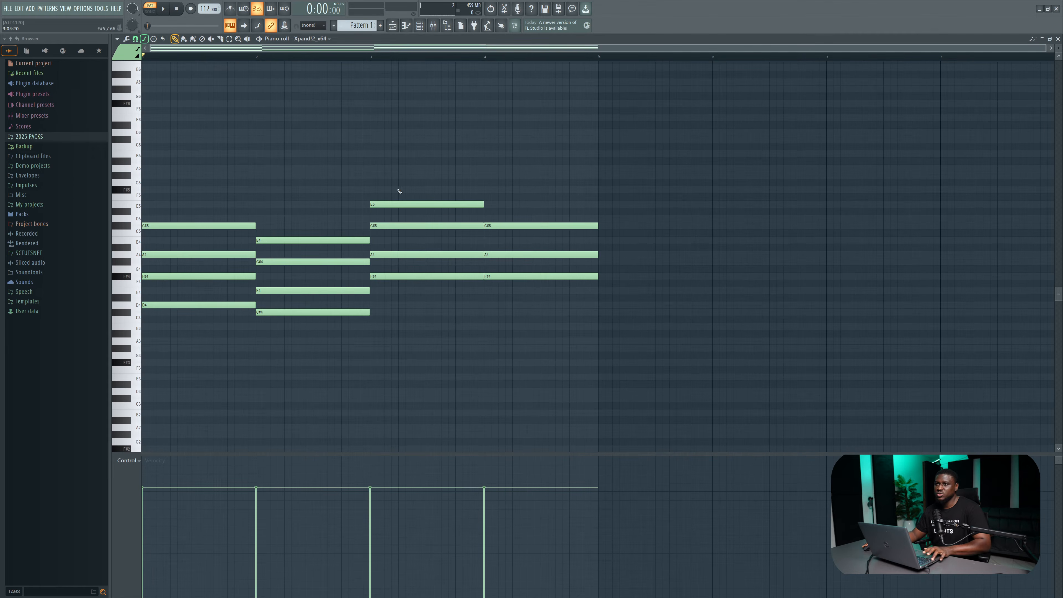
Play back the whole four-bar chord progression and leave no notes selected
left_click_drag(398, 179, 408, 308, "ctrl")
key("space")
left_click(440, 360)
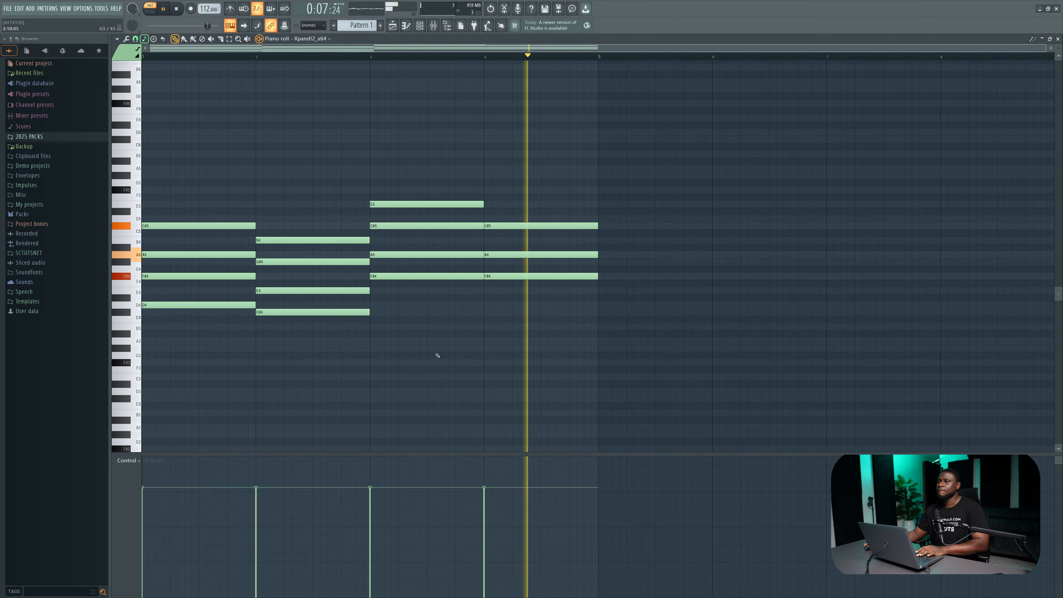
key("space")
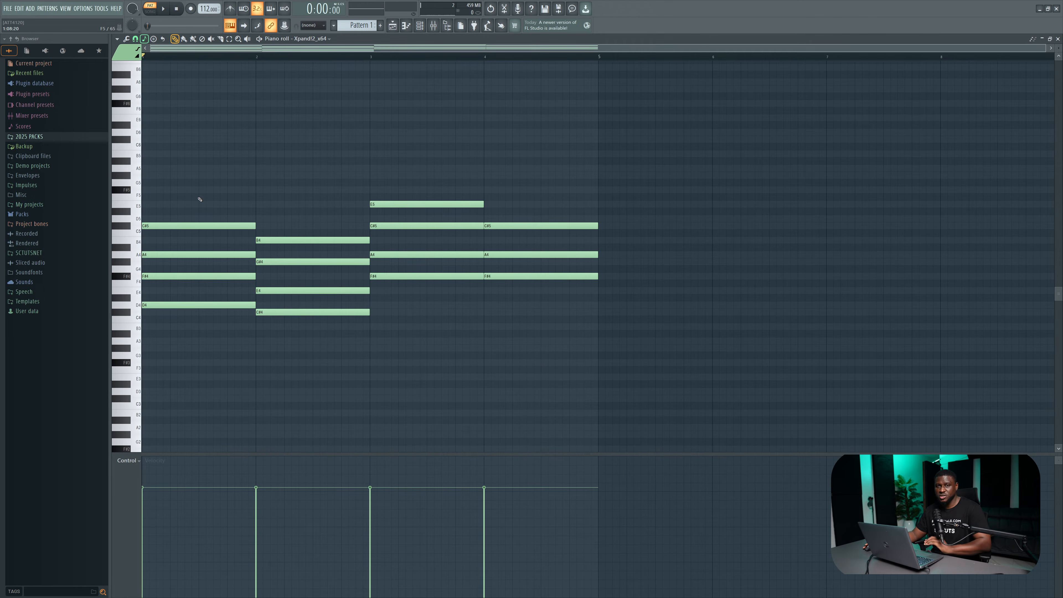
Select the C#5 note in the bar 1 chord and play back the chord with that note on top
left_click_drag(199, 211, 201, 226)
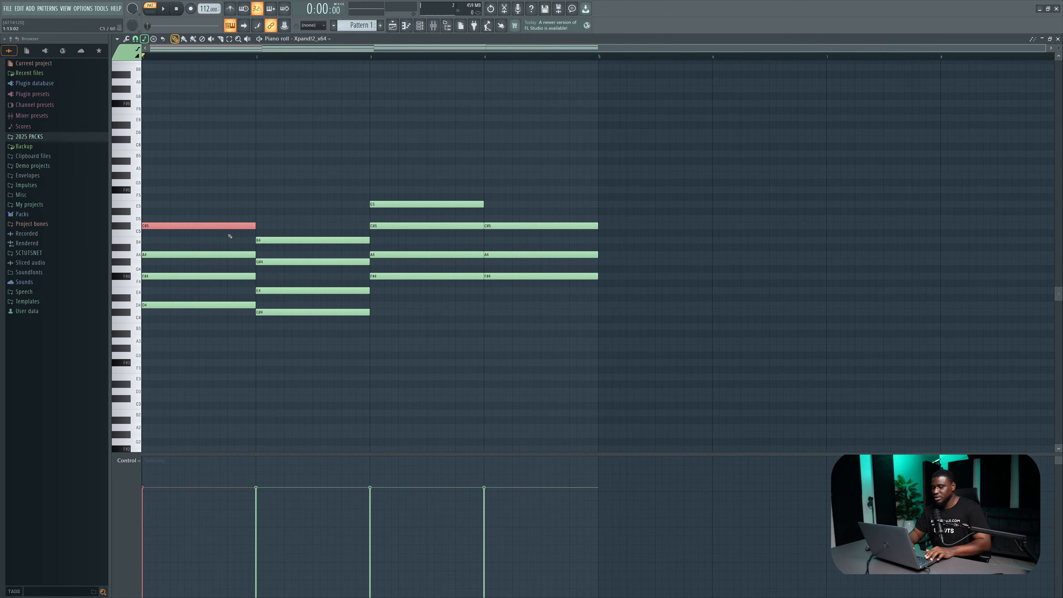
key("ctrl+Down")
key("ctrl+Up")
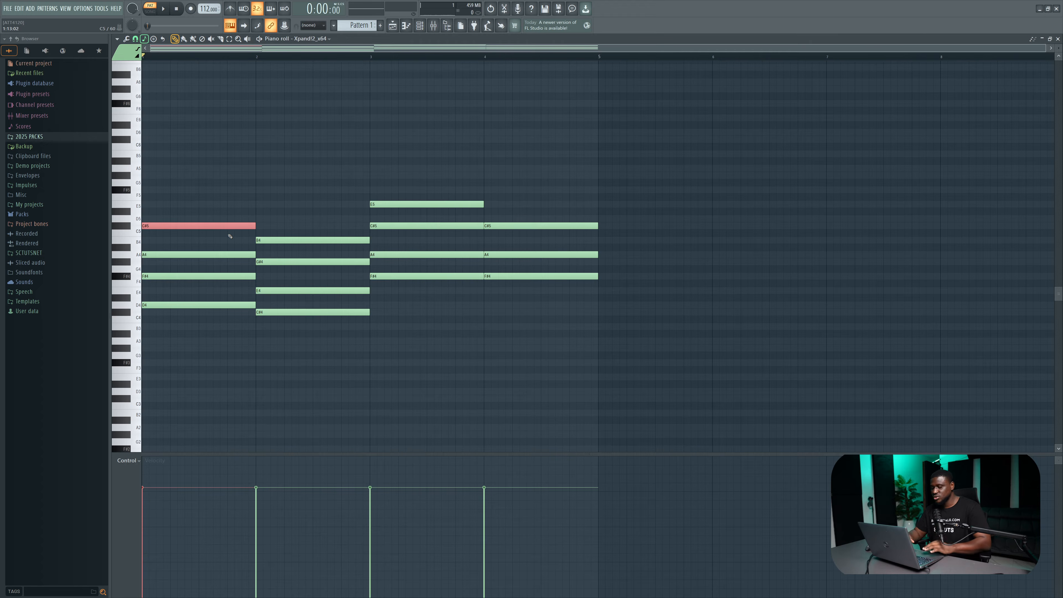
key("space")
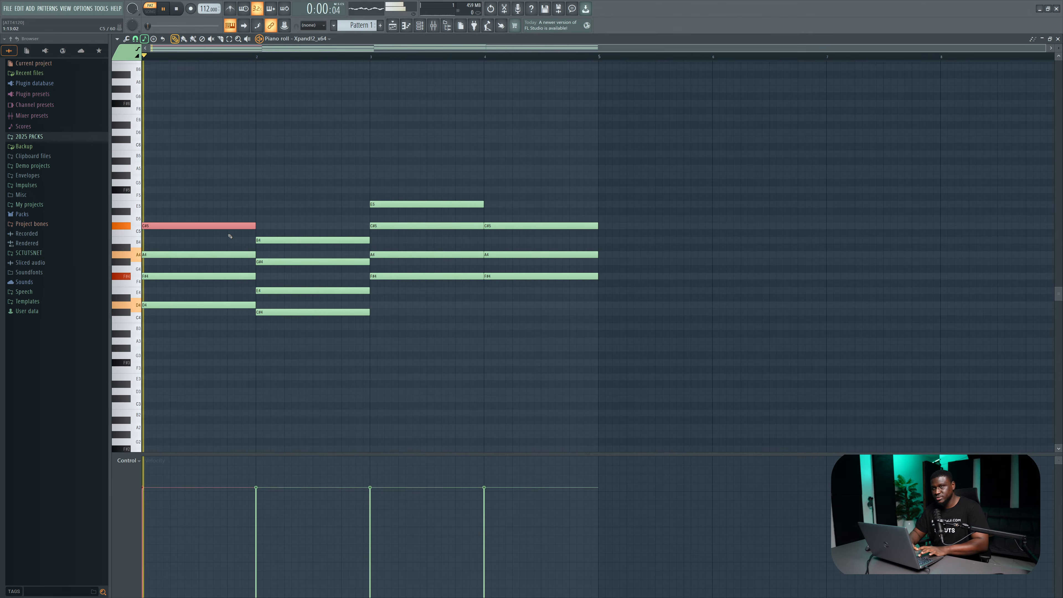
key("space")
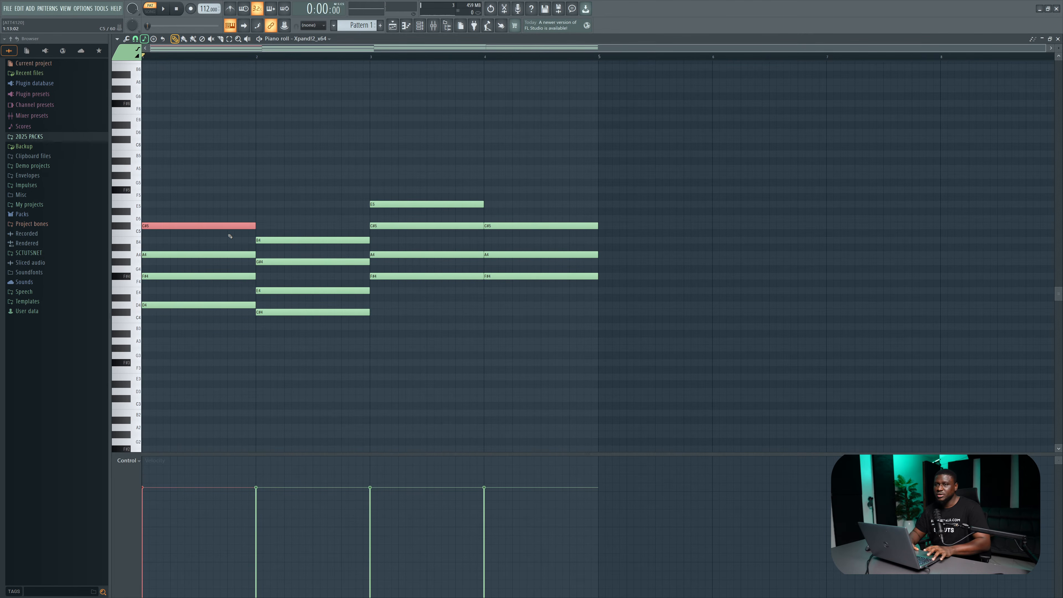
Try the bar 1 C#5 note an octave lower at C#4, play the chord, and raise it back to compare the voicings
key("ctrl+Down")
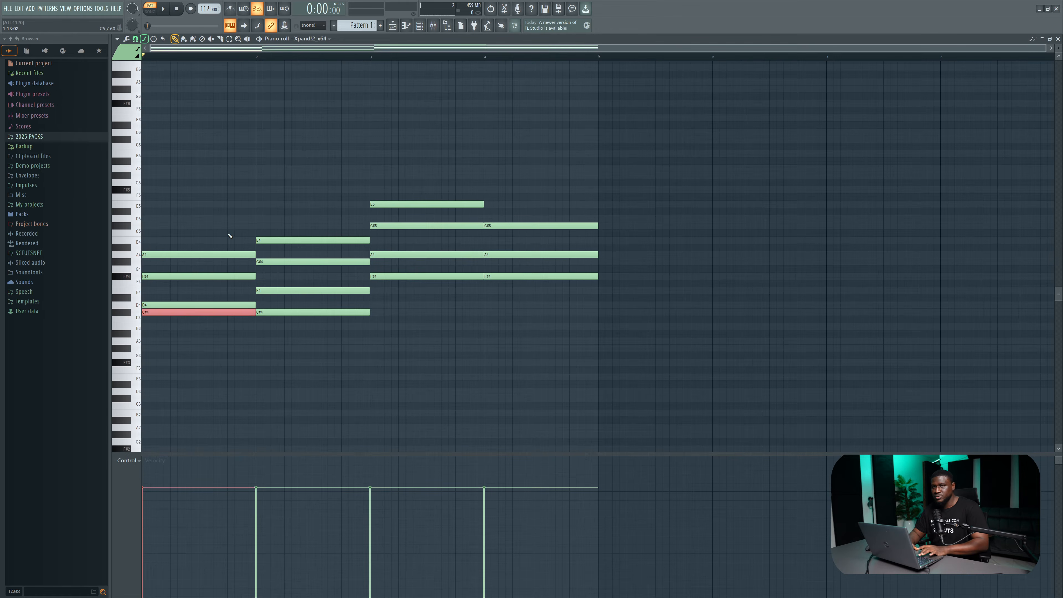
key("space")
key("space")
key("space")
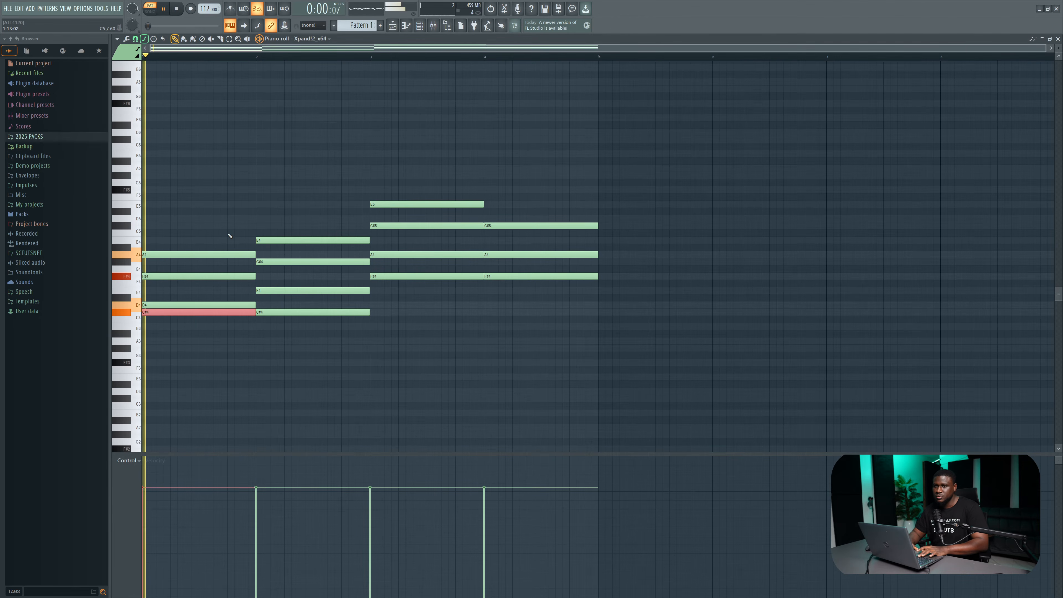
key("space")
key("ctrl+Up")
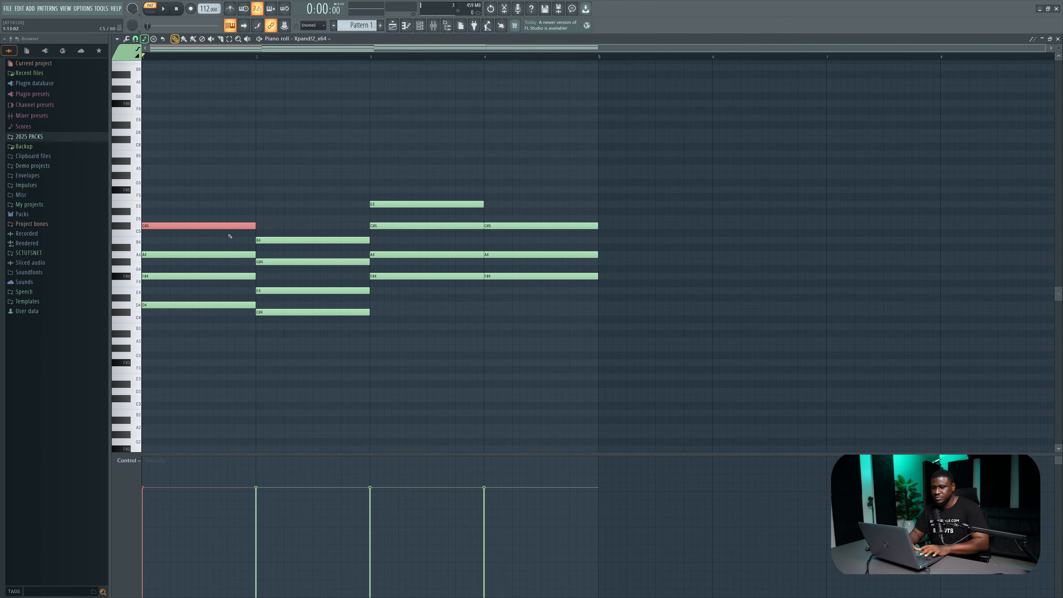
key("space")
key("space")
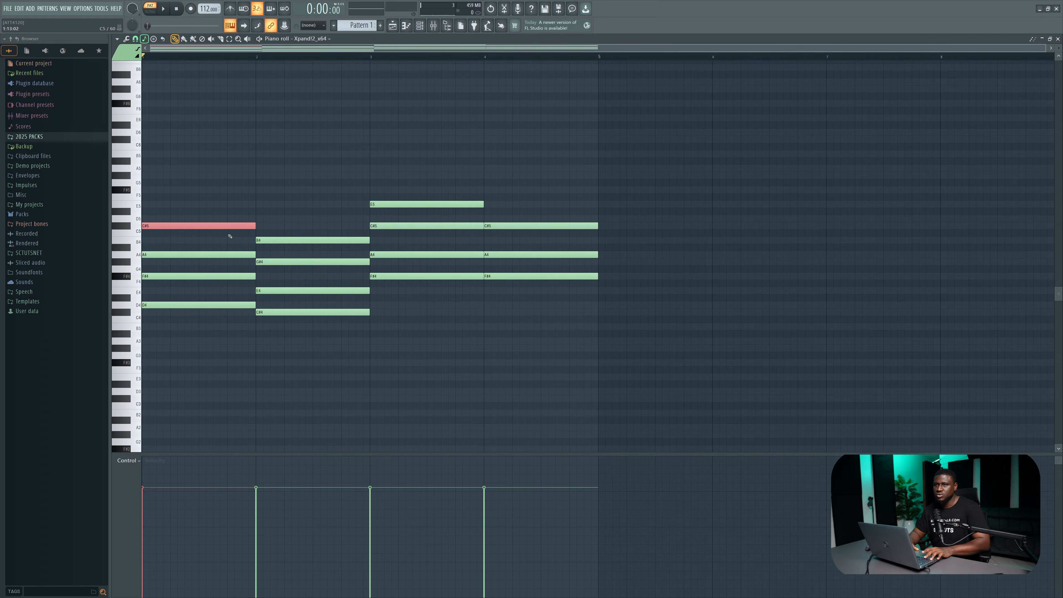
Lower the bar 1 C#5 note one octave to C#4, deselect it, and play back the progression
key("ctrl+Down")
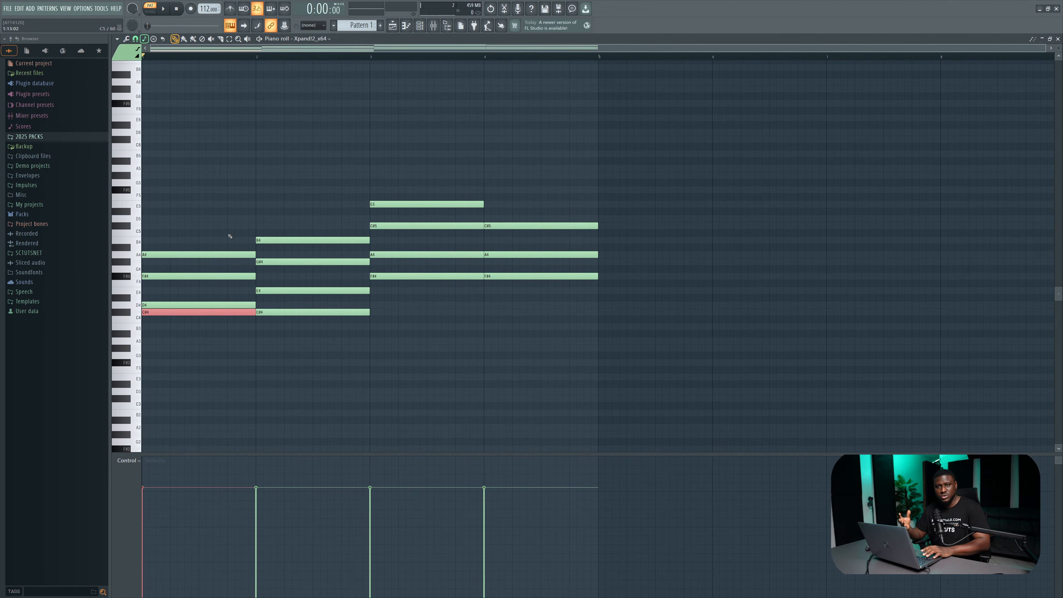
key("ctrl+d")
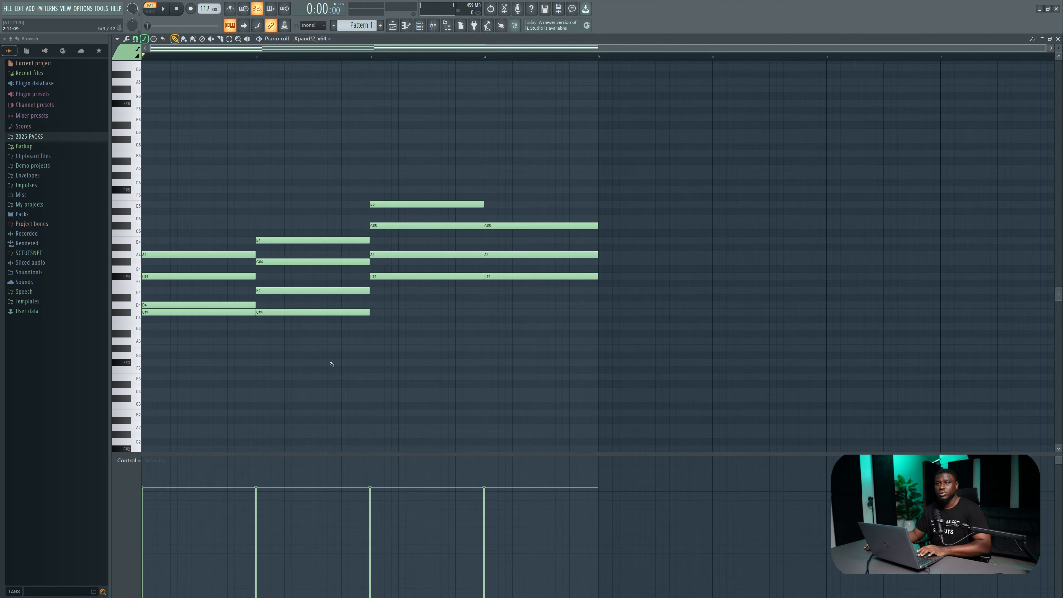
key("space")
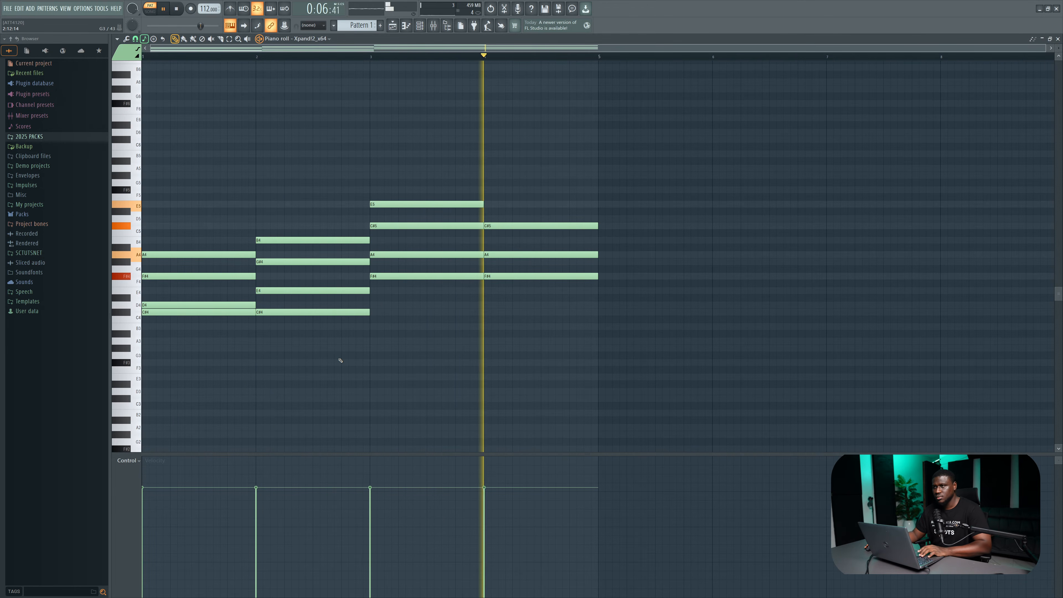
key("space")
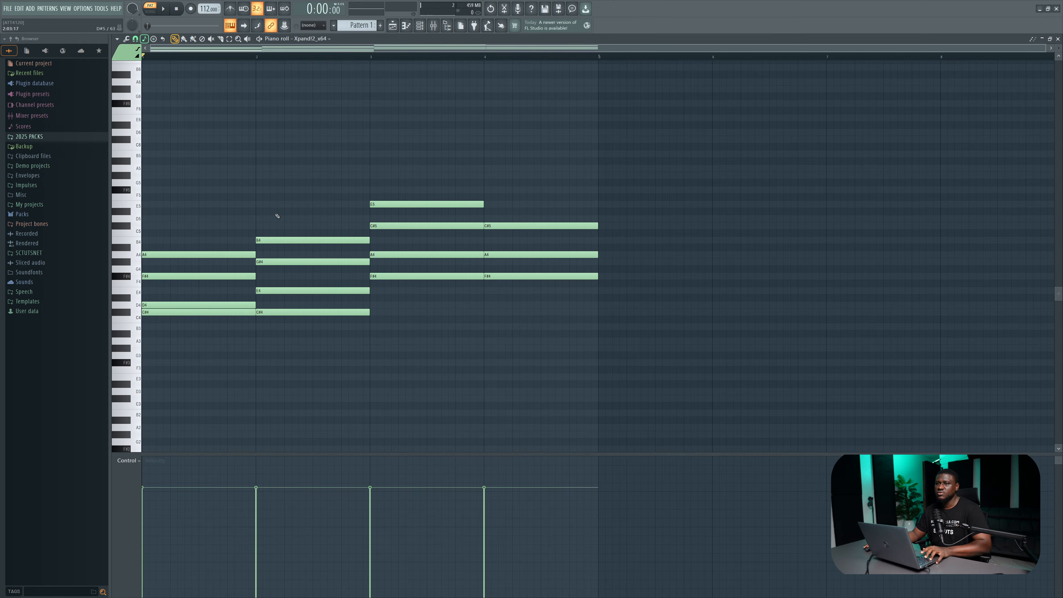
Raise the E4 note in the bar 2 chord a semitone to F4 and play back the progression
left_click_drag(286, 207, 302, 368)
left_click(301, 368)
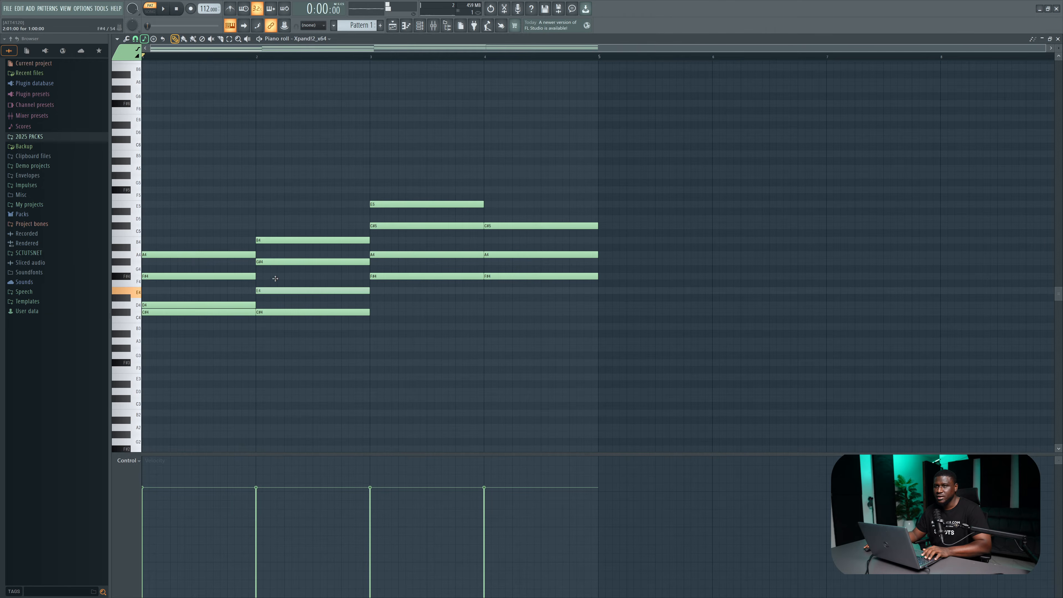
mouse_move(275, 276)
left_mouse_down()
mouse_move(275, 290)
mouse_move(288, 282)
left_mouse_up()
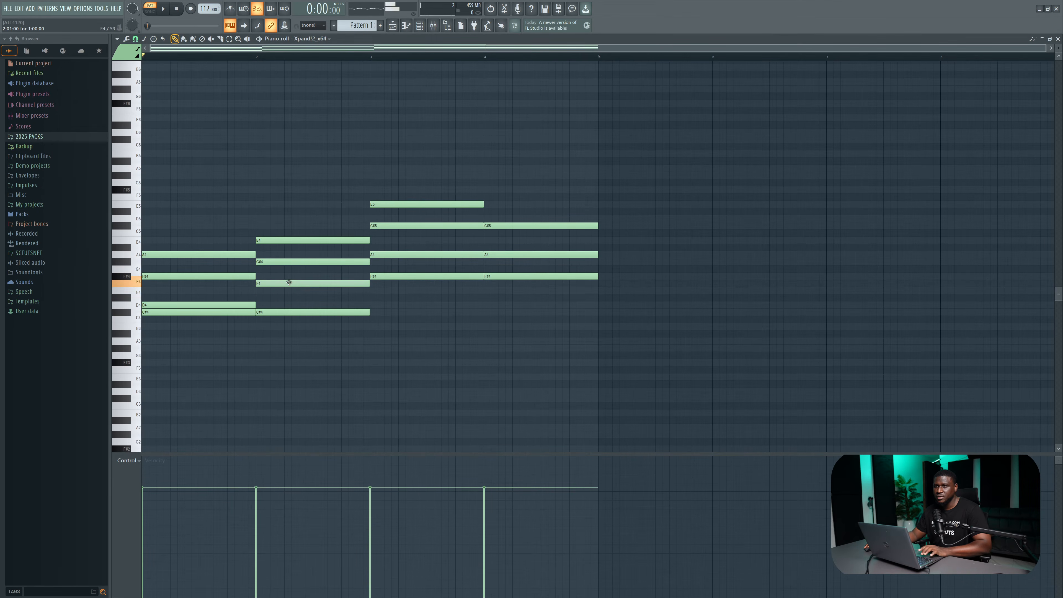
key("space")
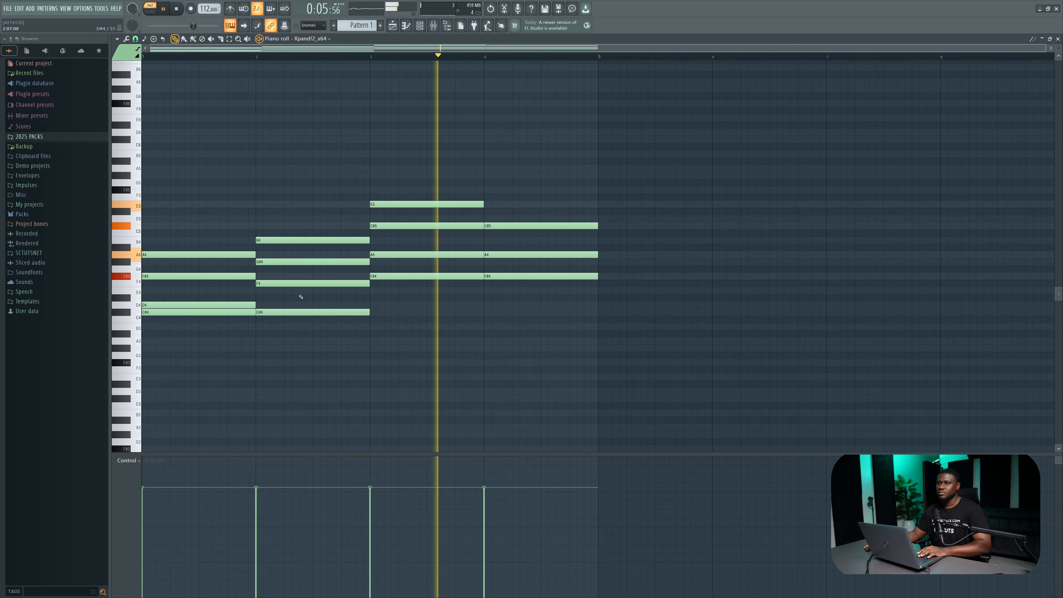
key("space")
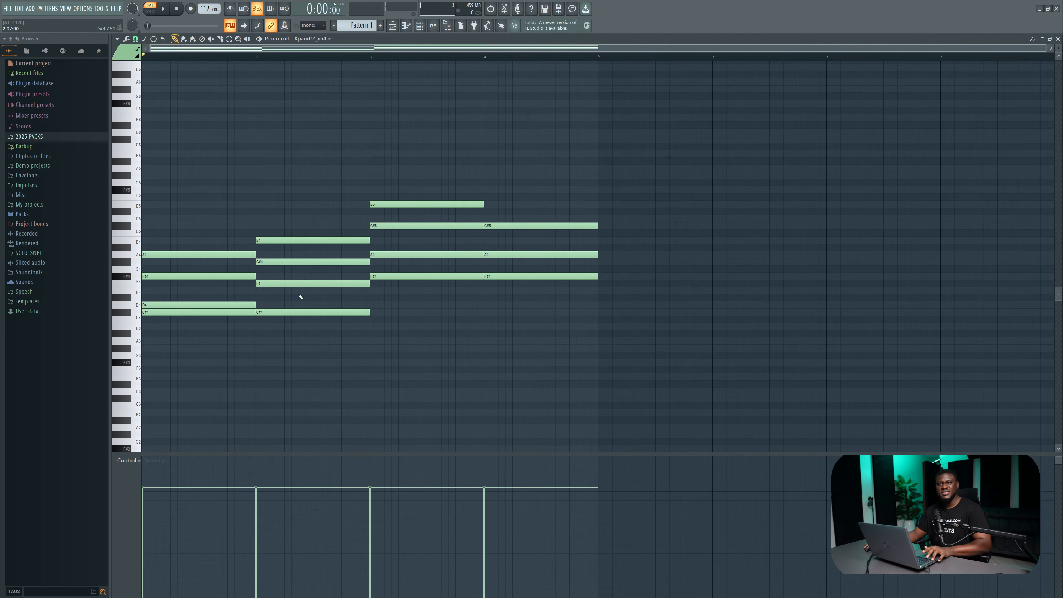
key("space")
key("space")
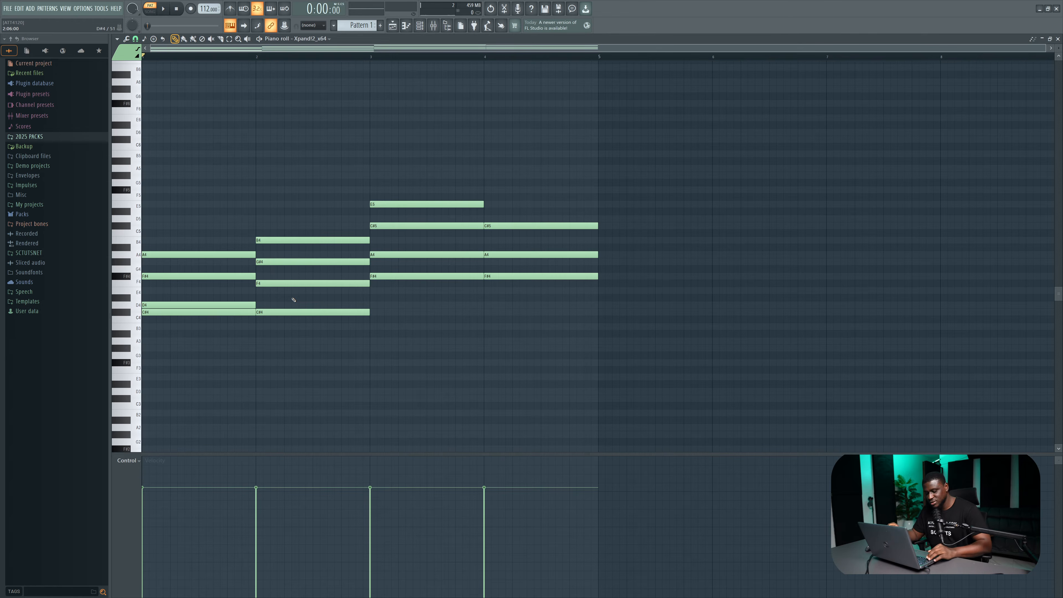
Reduce the velocities of all notes with the level scaling multiplier while the progression plays, and accept the change
key("alt+x")
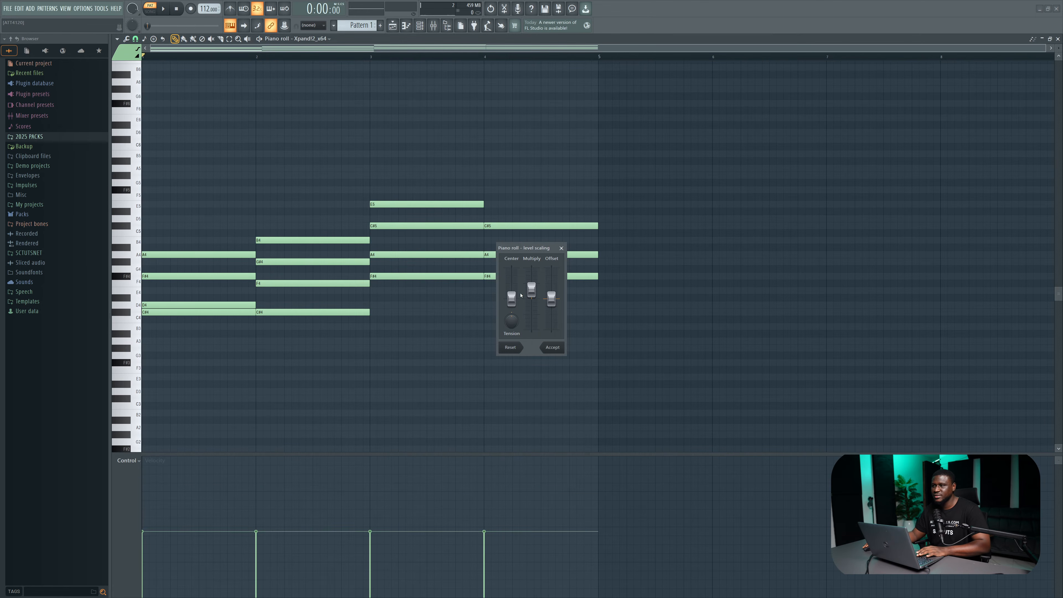
key("space")
scroll(532, 289, "up", 3)
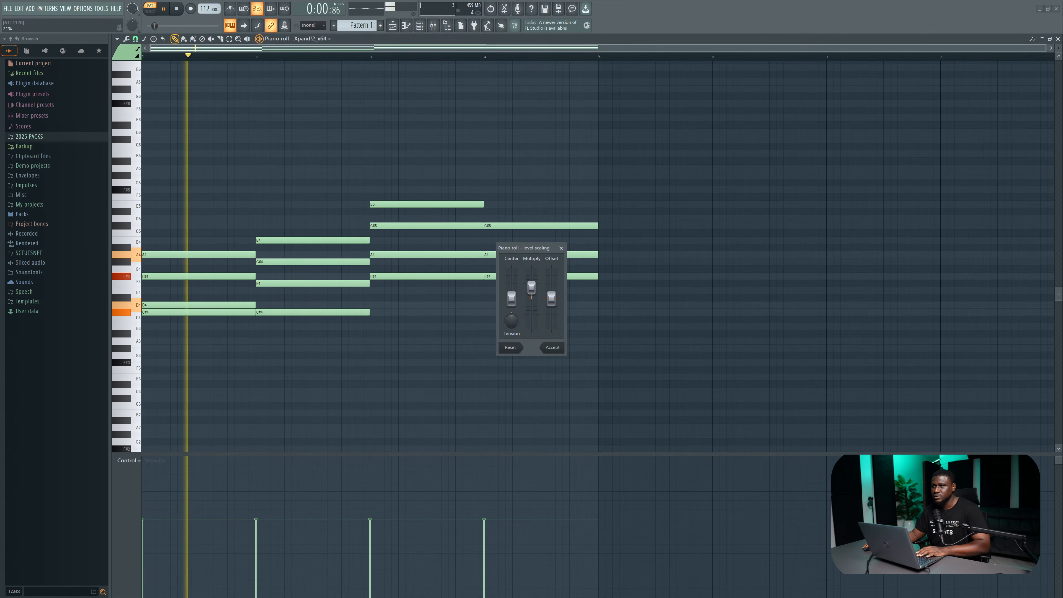
left_click(553, 348)
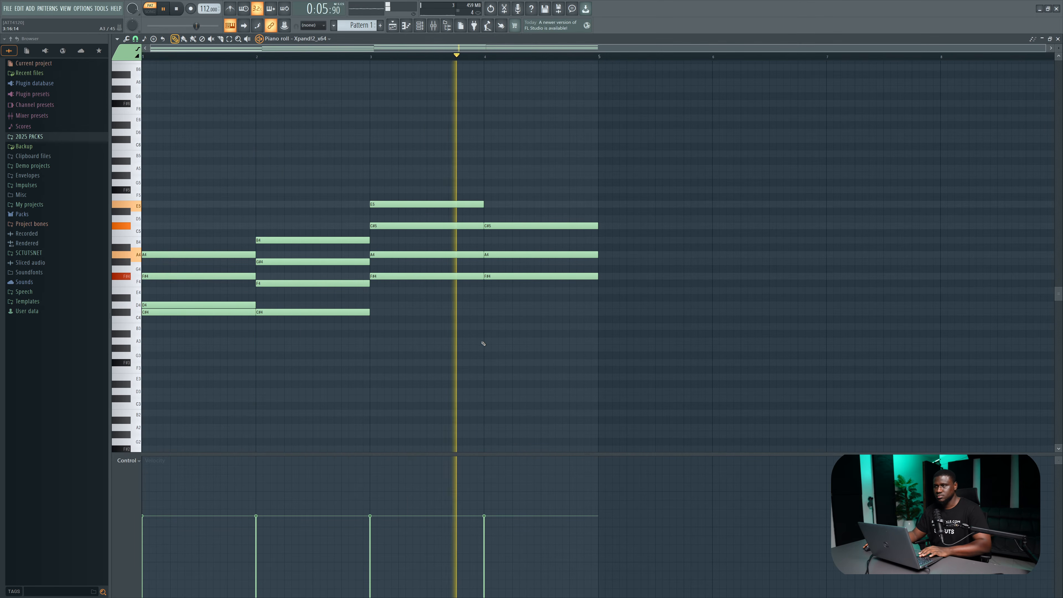
key("space")
Lower the bar 3 E5 note one octave to E4, play back the progression, and deselect the note
left_click(397, 205)
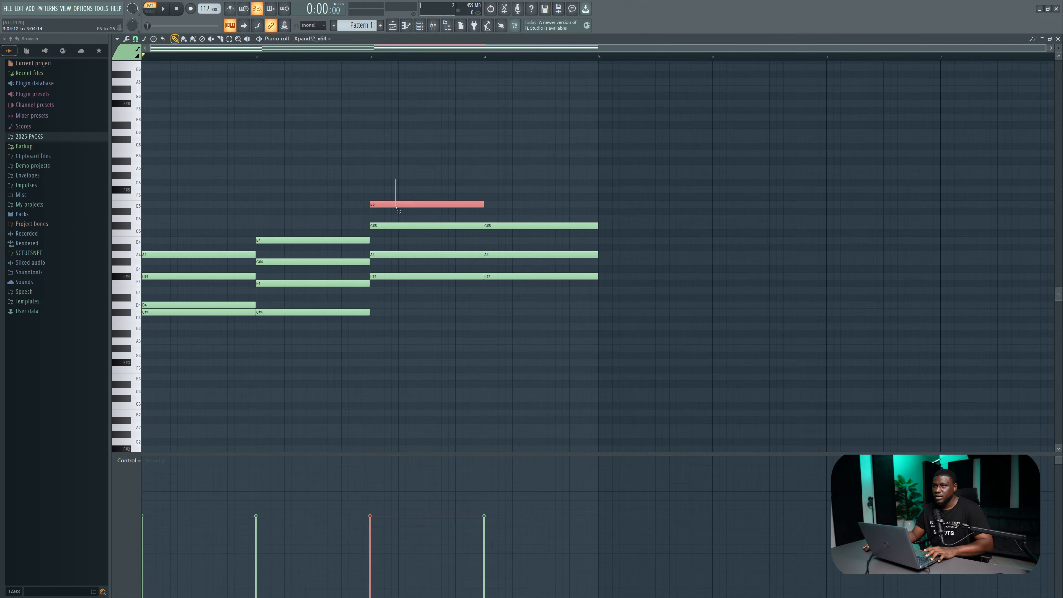
key("ctrl+Down")
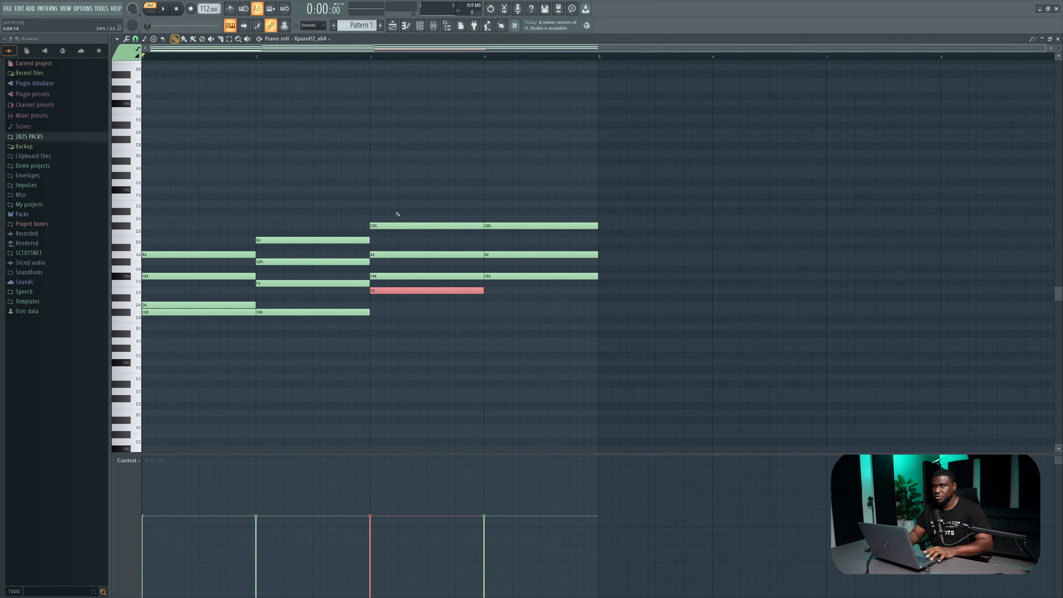
key("space")
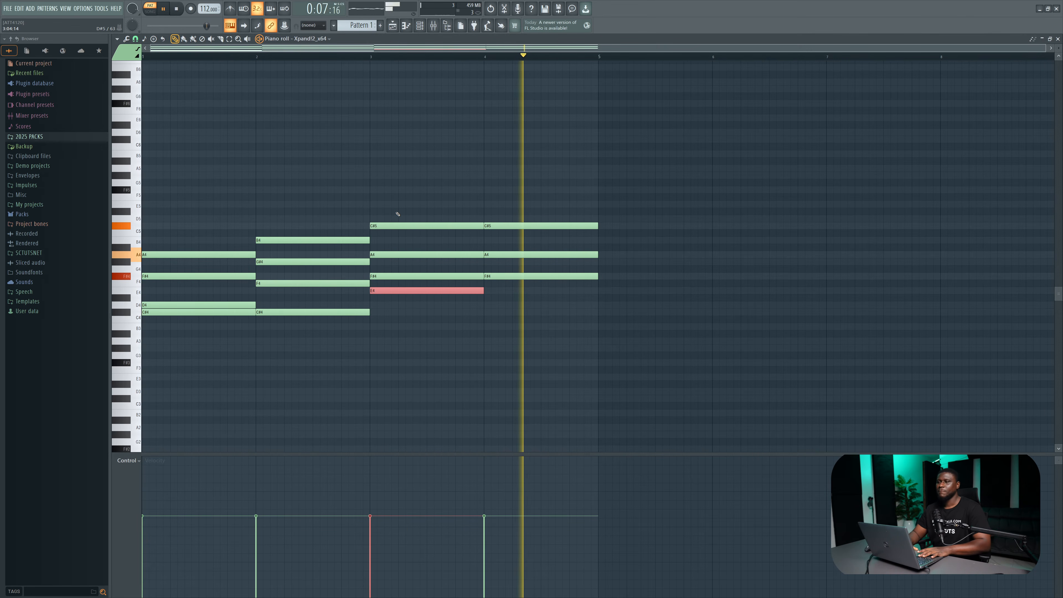
key("space")
left_click(246, 361)
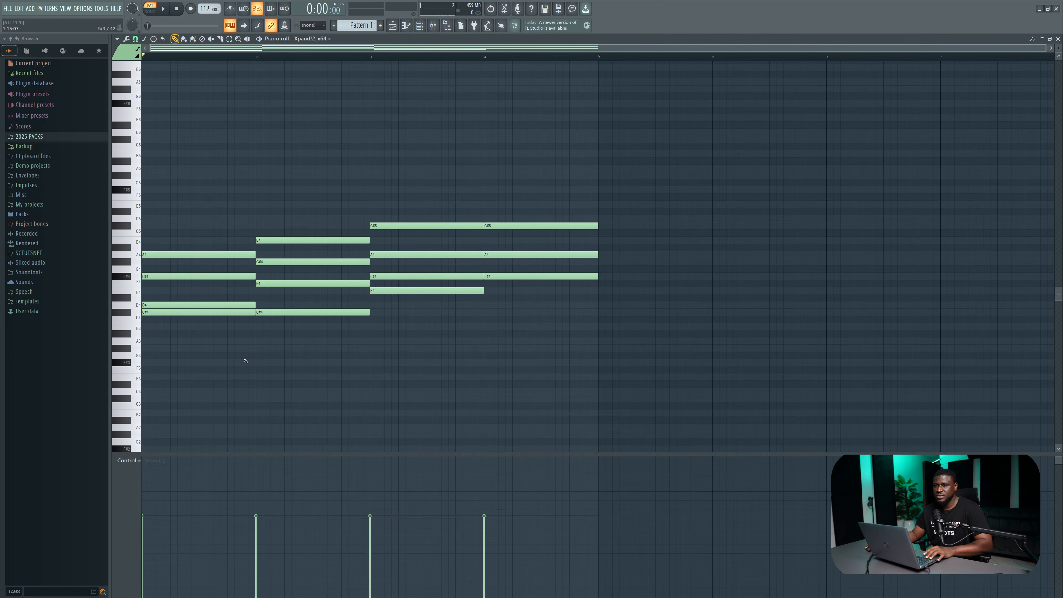
Duplicate the root notes of the four chords in place: D4, C#4, F#4 and F#4, keeping the copies selected
left_click(207, 315)
left_click(261, 380)
left_click(204, 304)
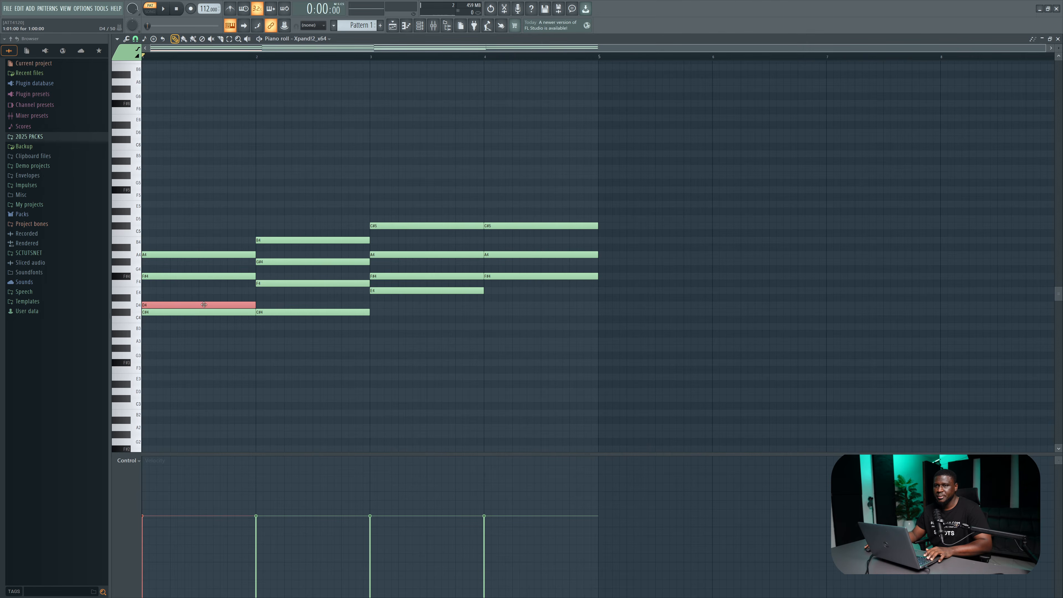
left_click(272, 312, "shift")
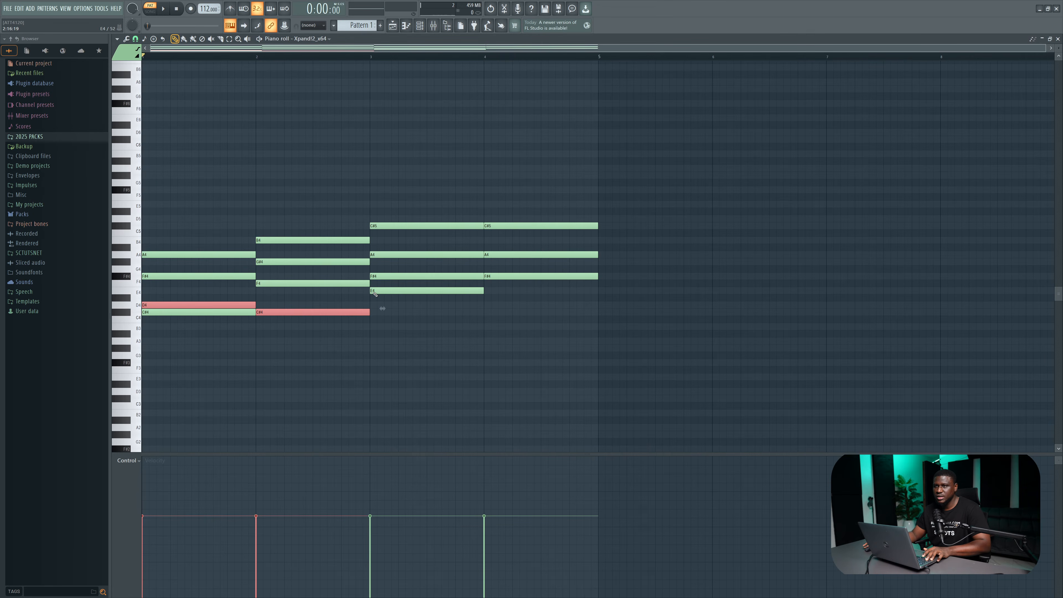
left_click(388, 276, "shift")
left_click(502, 277, "shift")
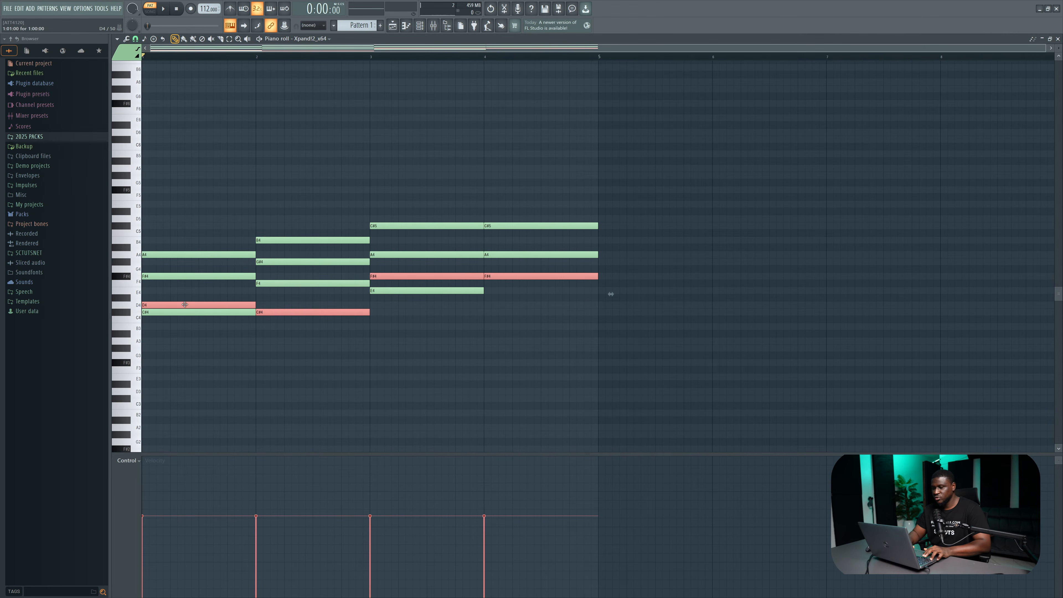
Audition the duplicated root notes one octave lower and one and two octaves higher, and return them to their original pitch
key("ctrl+Down")
key("space")
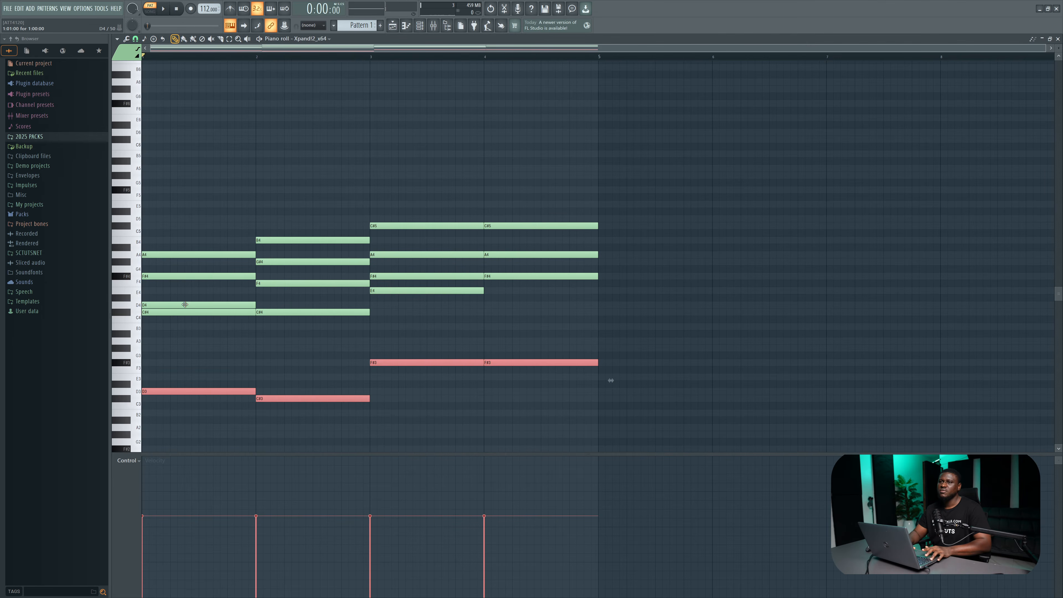
key("ctrl+Up")
key("ctrl+Up")
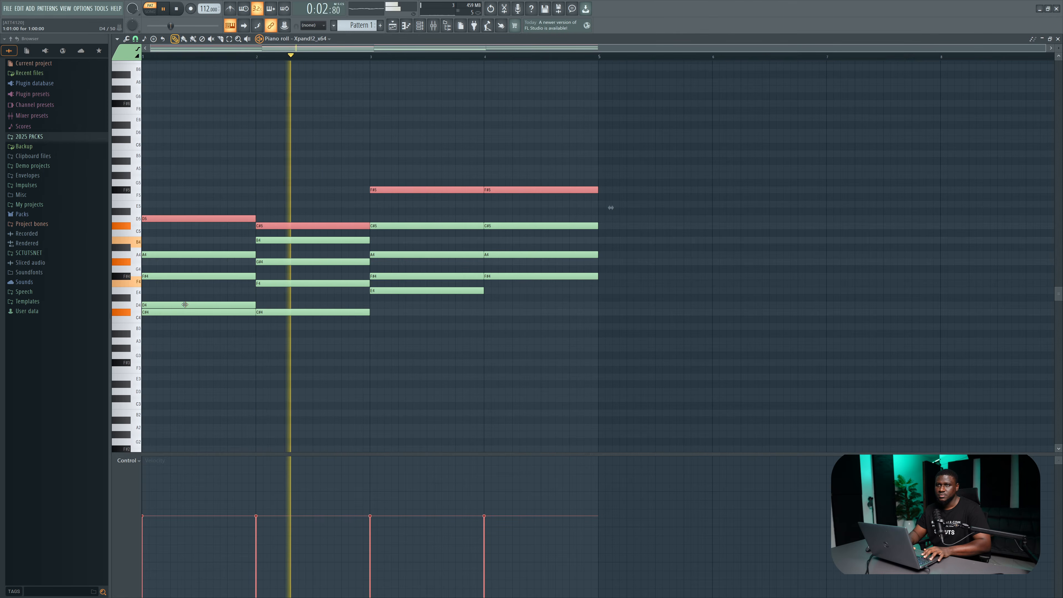
key("ctrl+Up")
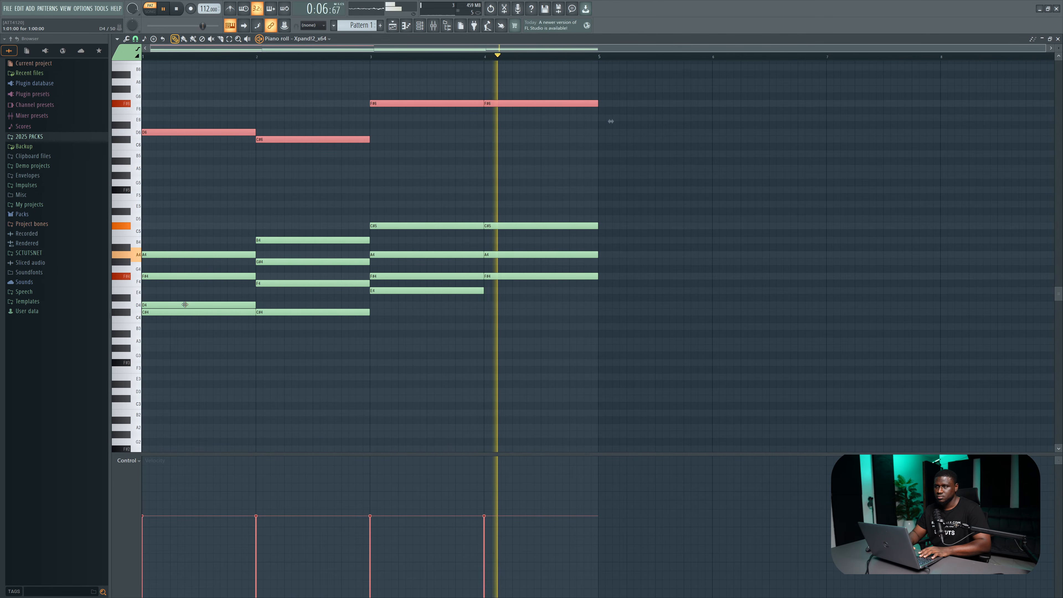
key("ctrl+Down")
key("ctrl+Down")
key("space")
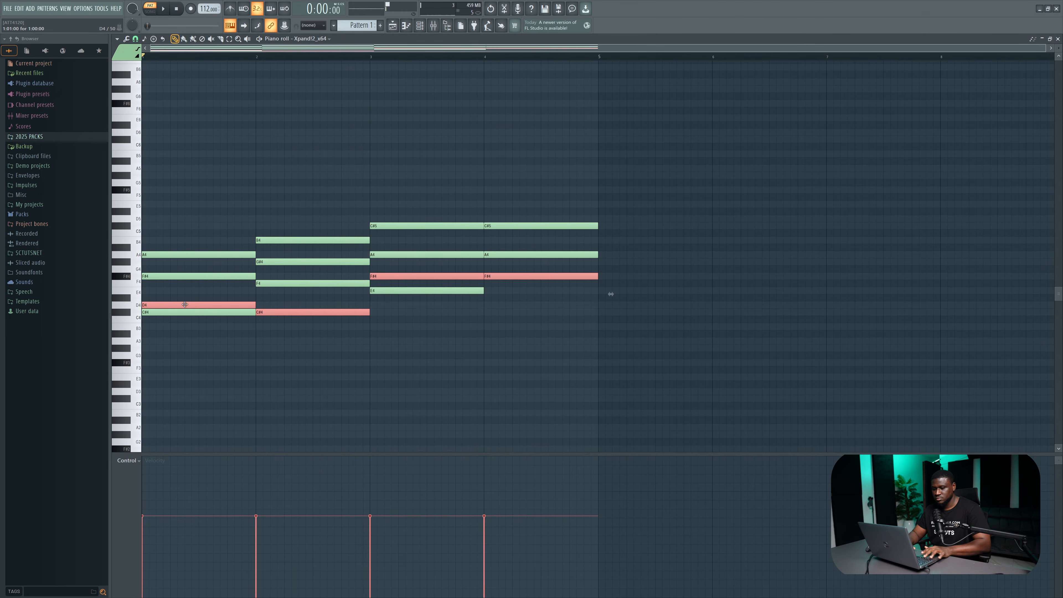
Lower the duplicated root notes one octave to D3, C#3, F#3 and F#3, play back the progression, and deselect them
key("space")
key("ctrl+Down")
key("space")
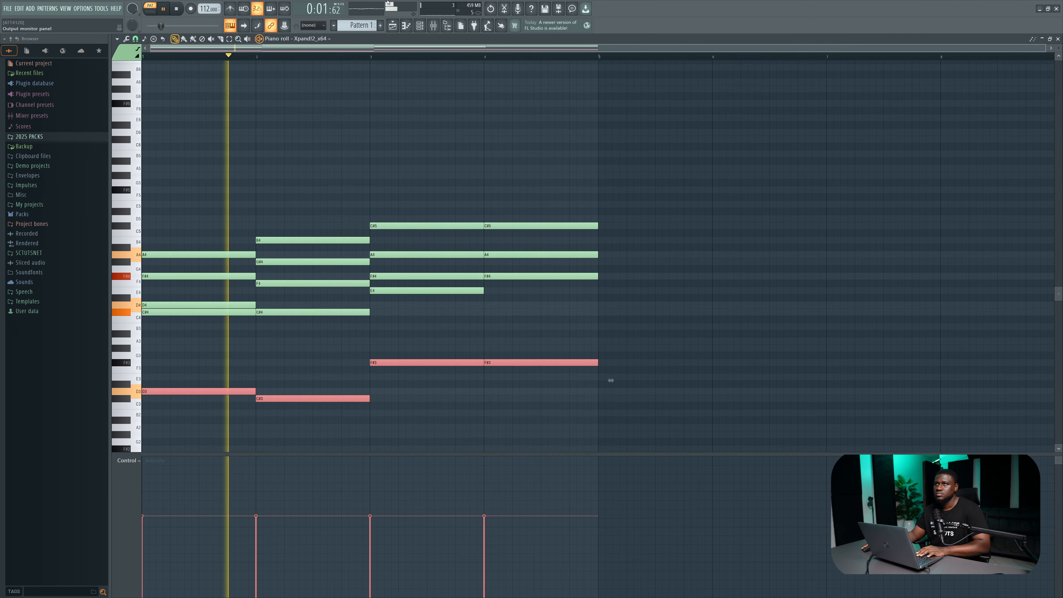
key("ctrl+d")
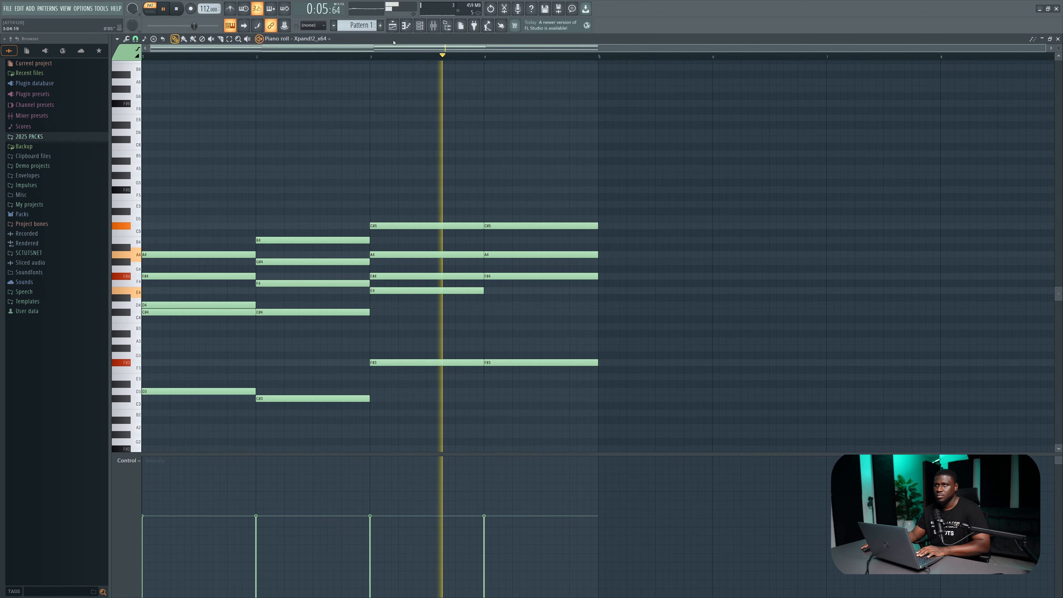
Expand the RnB MIDI CHORD PACK folder inside the 2024 V2 midi folder of the file browser
left_click(392, 27)
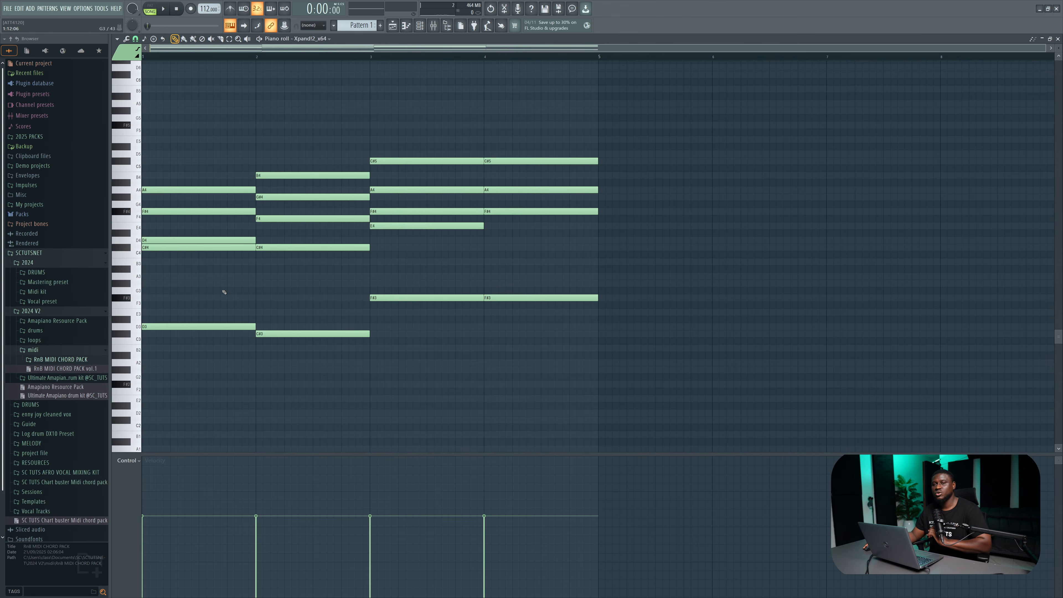
left_click(66, 361)
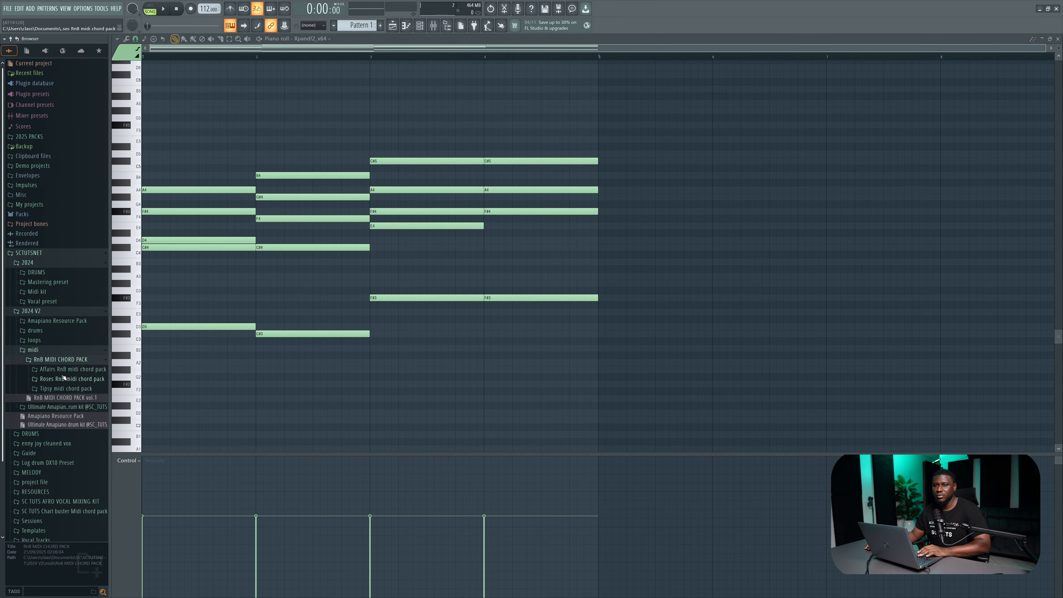
Expand the Affairs RnB midi chord pack and Roses RnB midi chord pack folders in the file browser
scroll(72, 369, "down", 3)
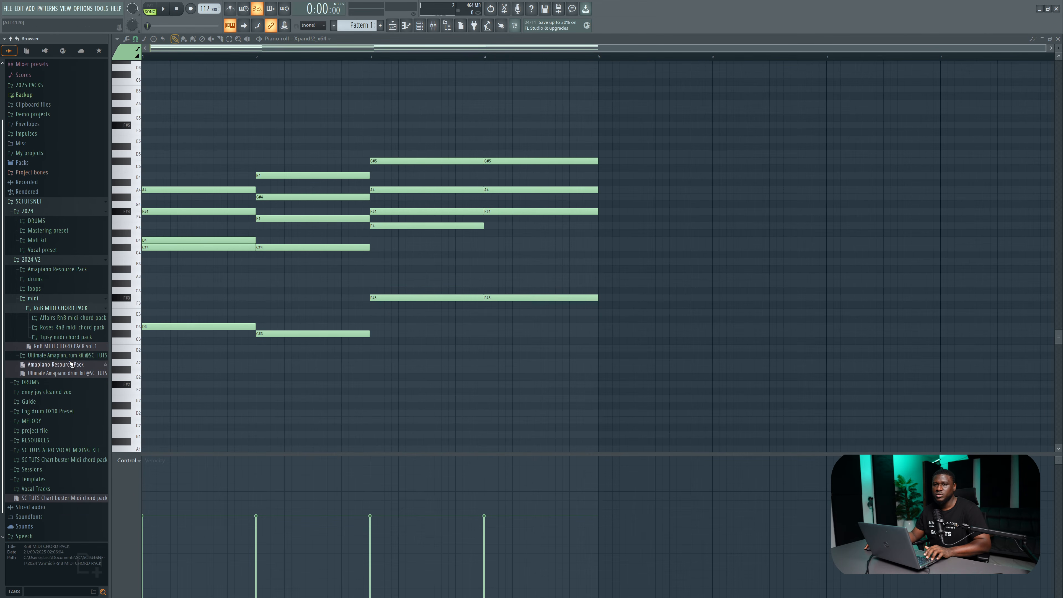
left_click(72, 318)
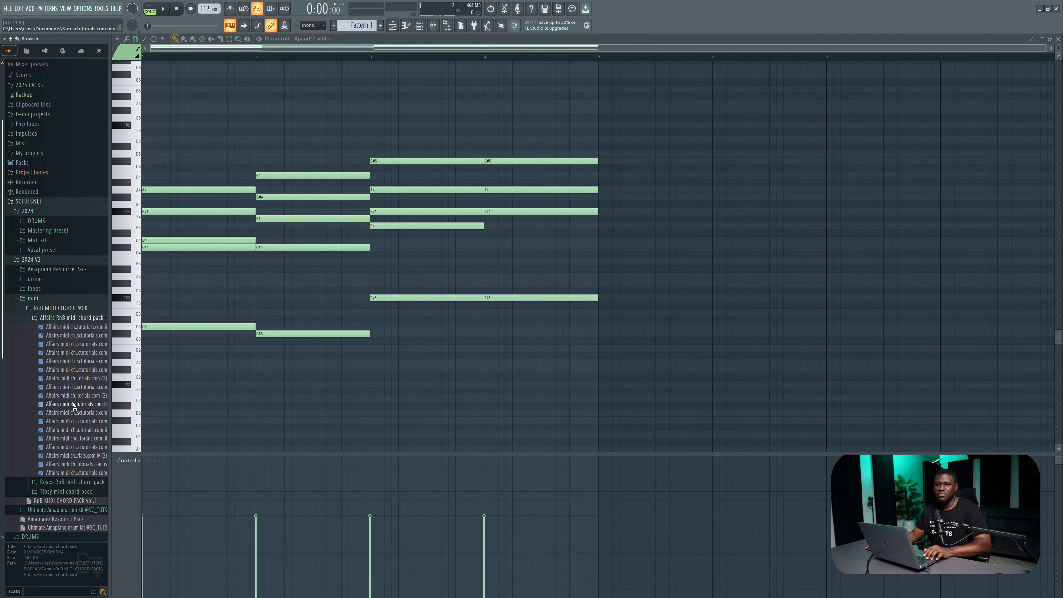
scroll(73, 377, "down", 3)
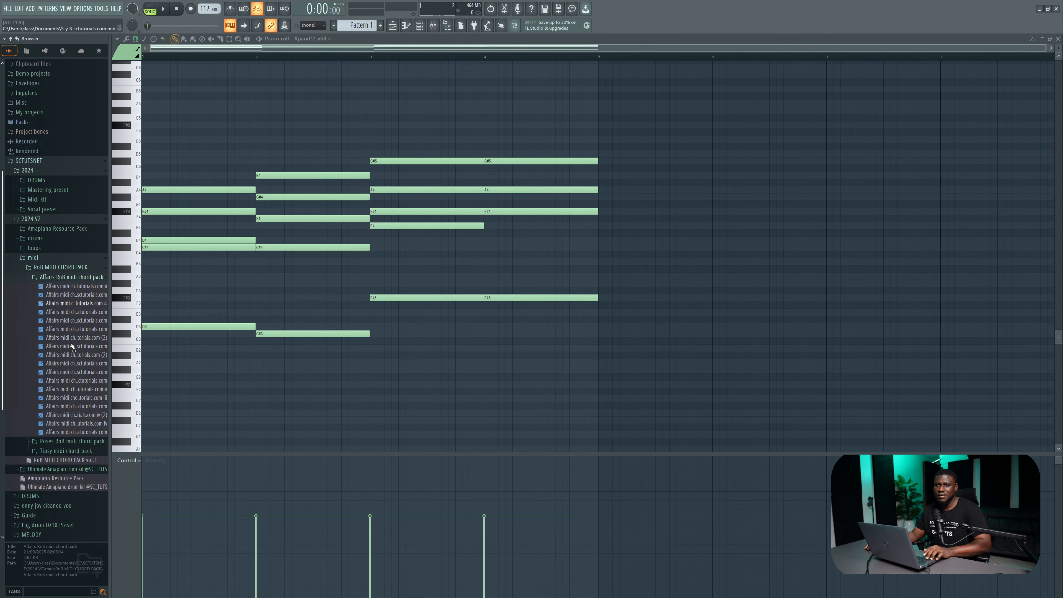
left_click(76, 431)
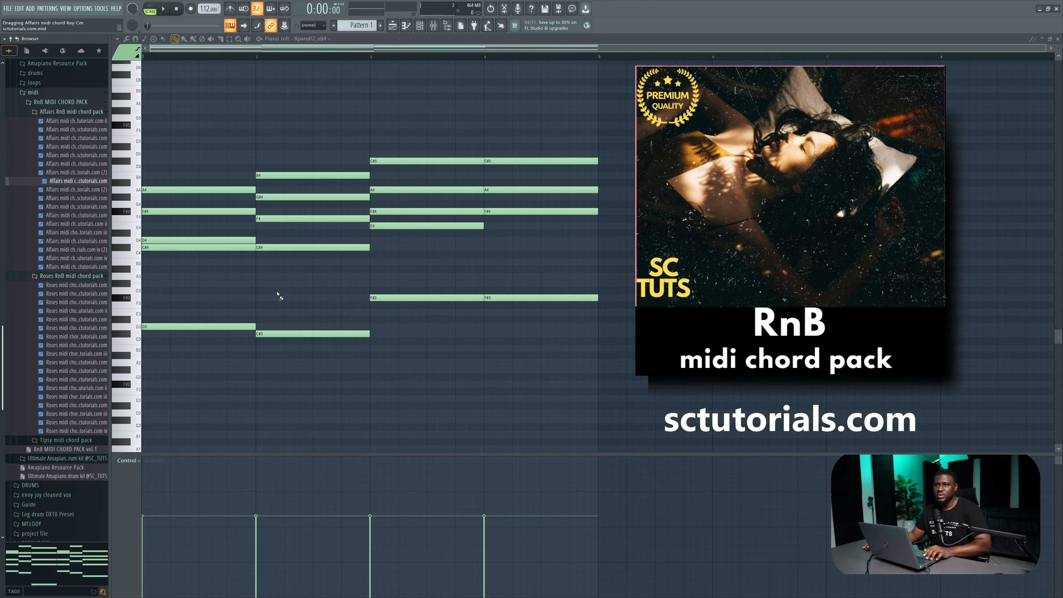
Import the Affairs chord MIDI file in the key of Cm into the piano roll with all tracks, play it back, and deselect its notes
left_click_drag(277, 294, 288, 300)
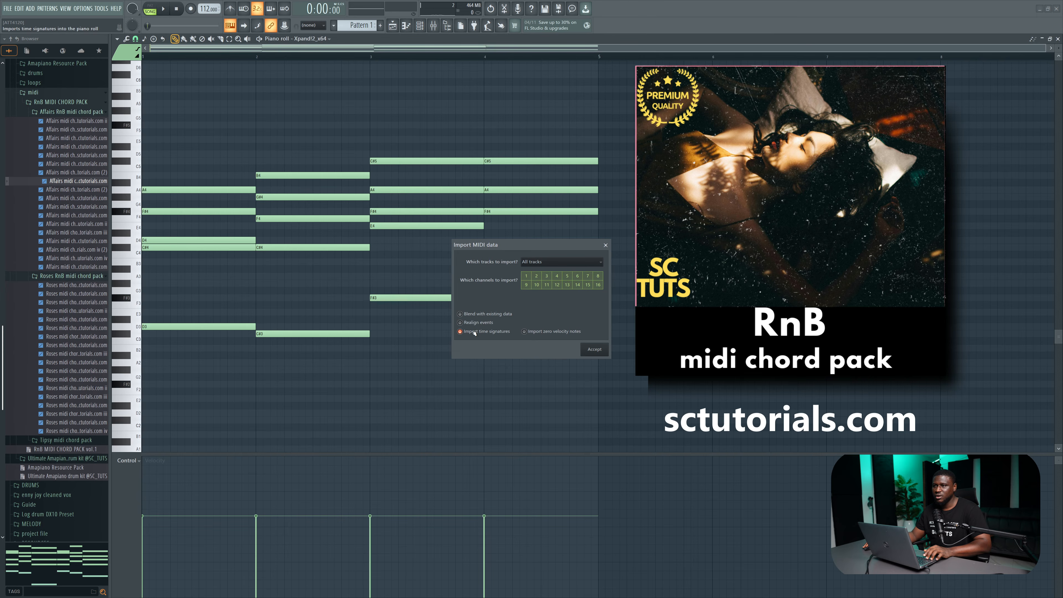
left_click(593, 350)
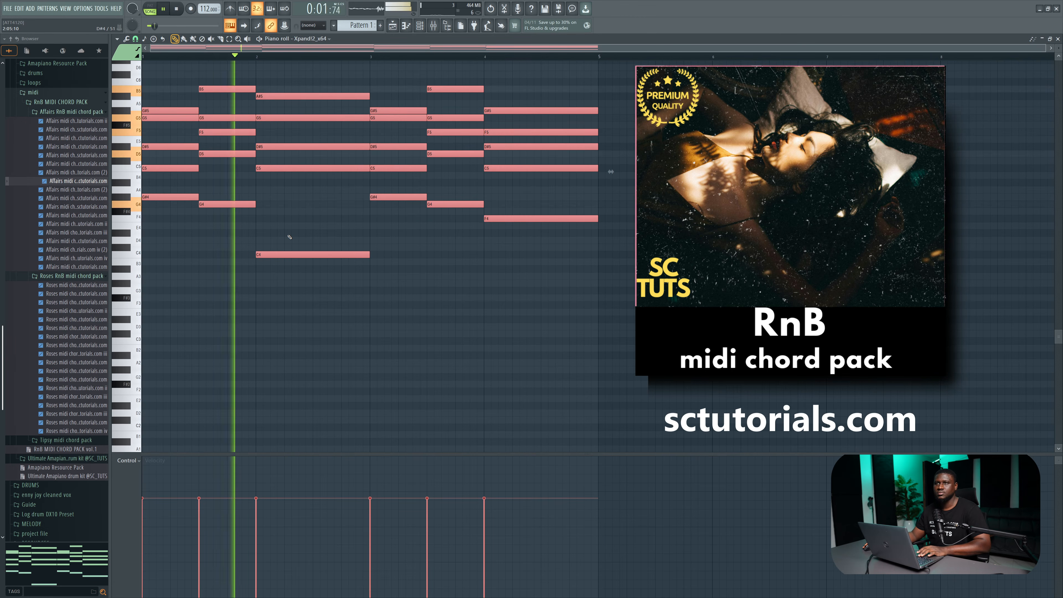
key("ctrl+d")
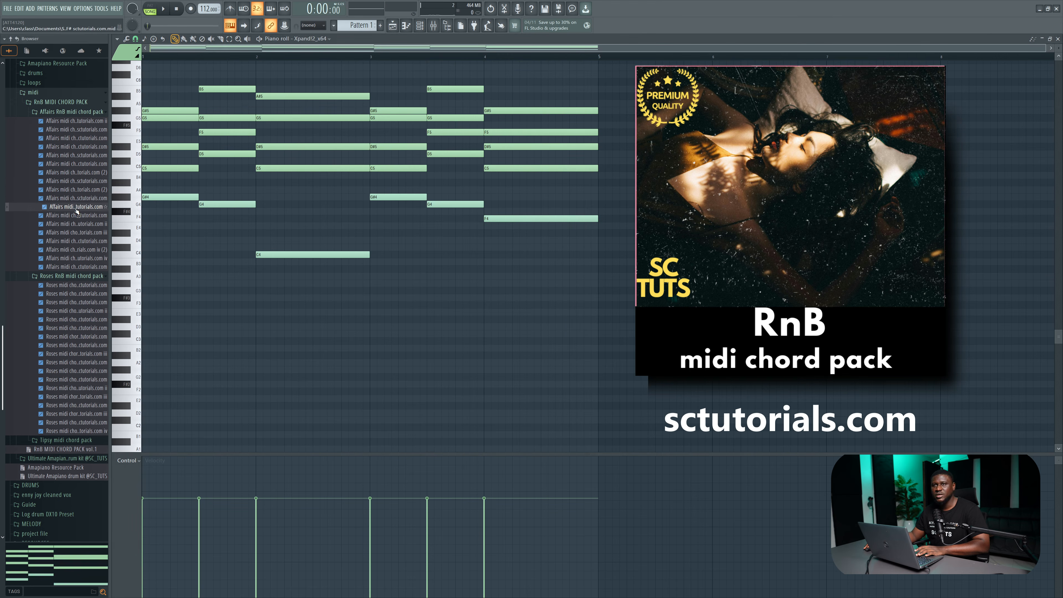
Replace the piano roll's chords with another MIDI file from the Affairs pack, importing all tracks
left_click_drag(233, 236, 465, 352)
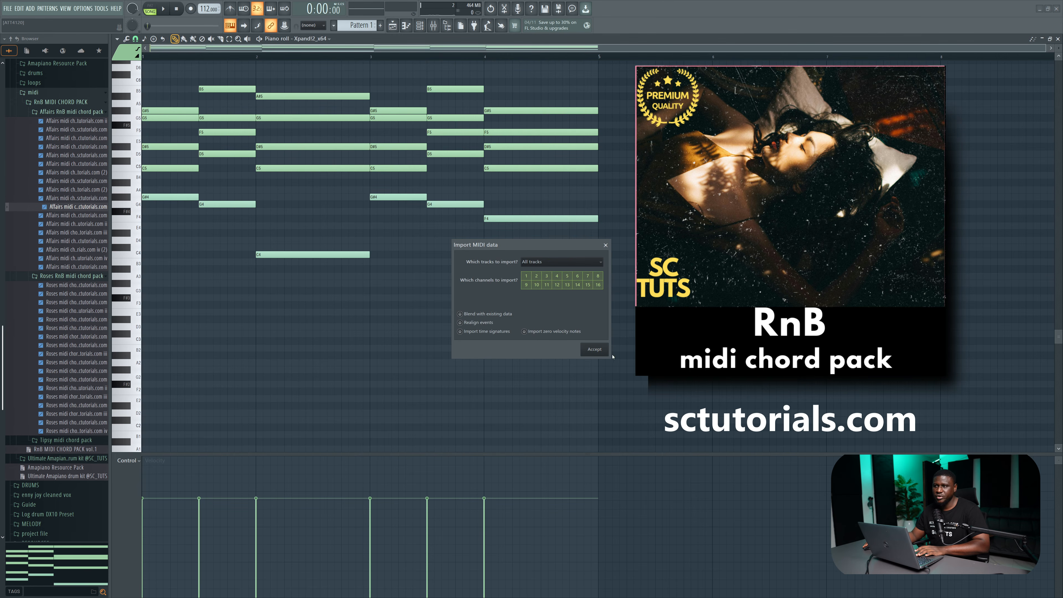
left_click(595, 350)
left_click(460, 321)
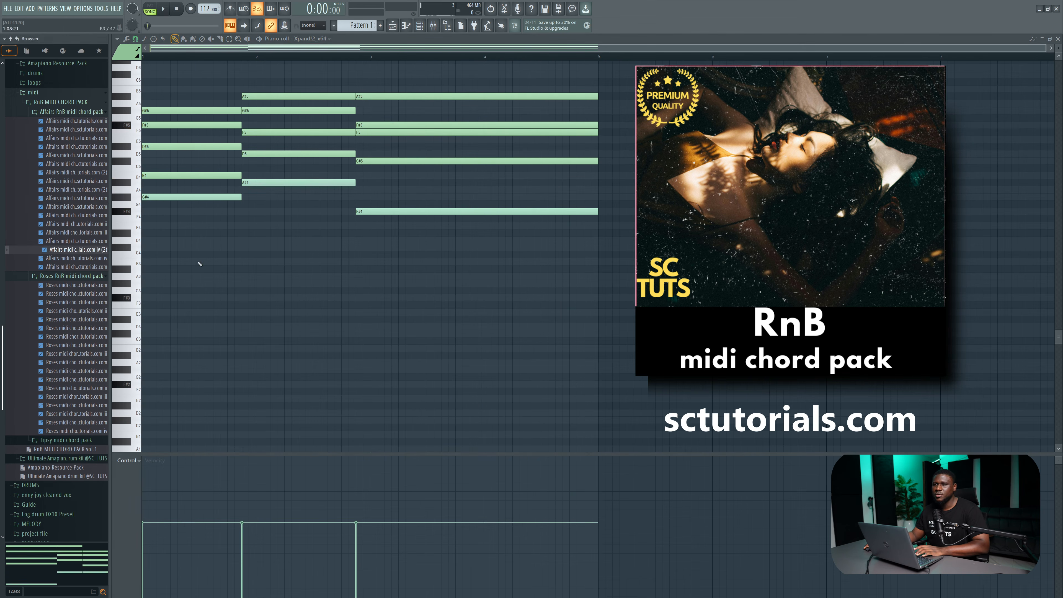
Import the Affairs MIDI file ending in "iv (2)" into the piano roll with all tracks and play back its chords
left_click_drag(78, 249, 201, 264)
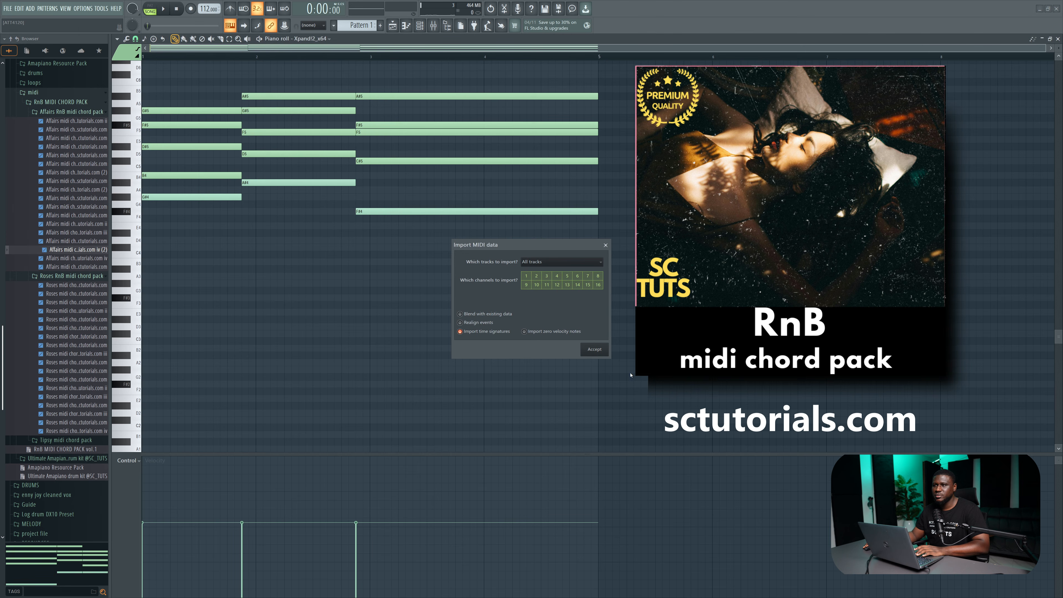
left_click(594, 350)
key("space")
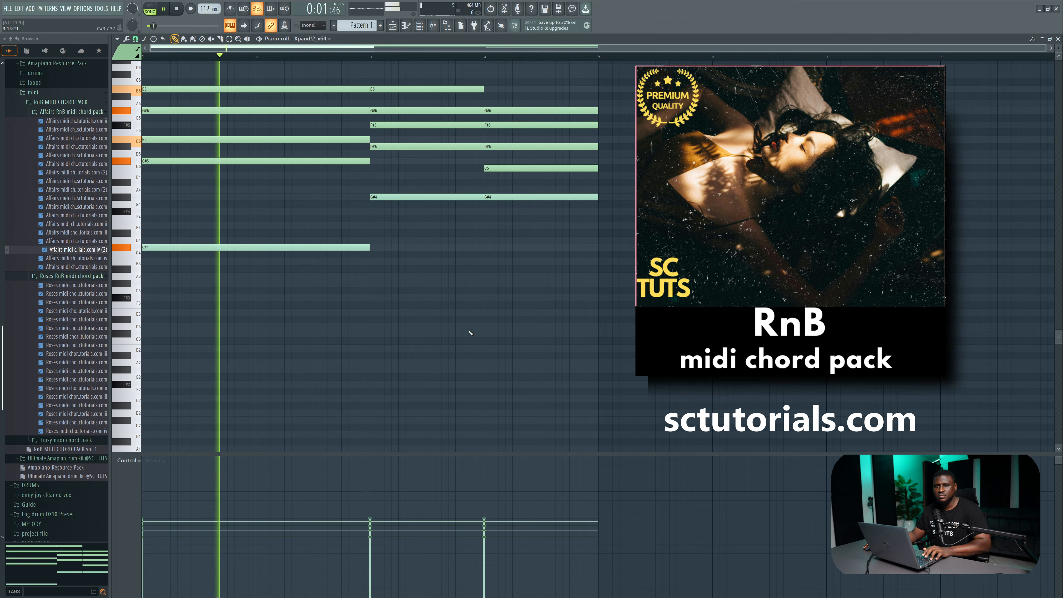